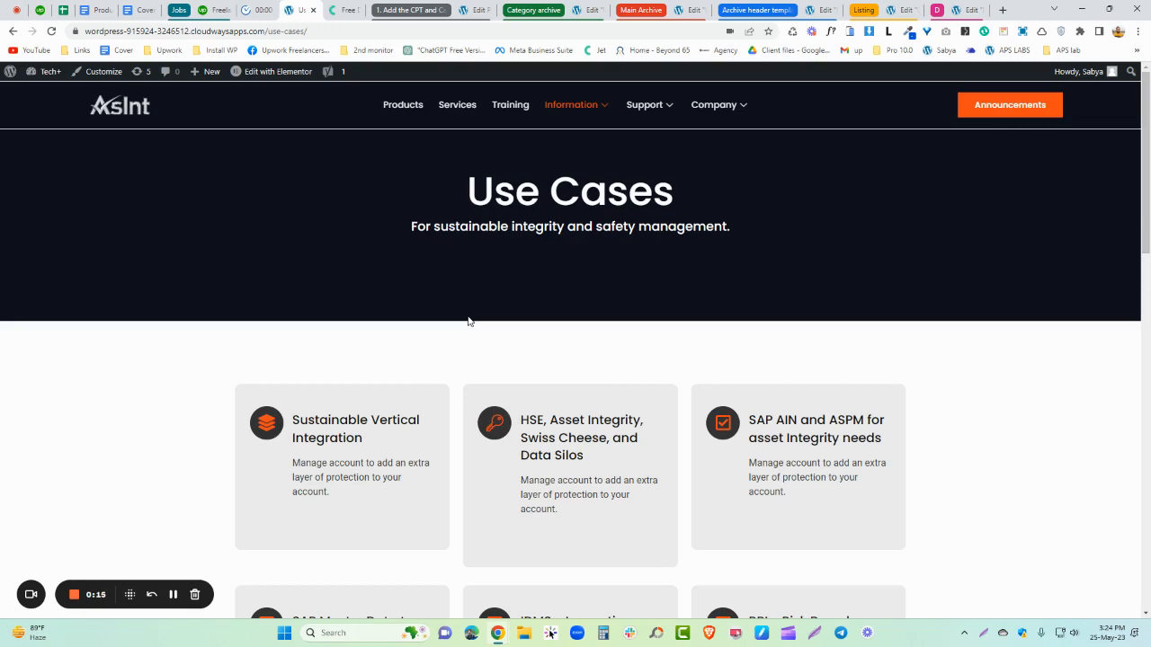
Step: Look over the Use Cases archive page and open the Sustainable Vertical Integration category
scroll(468, 315, "down", 10)
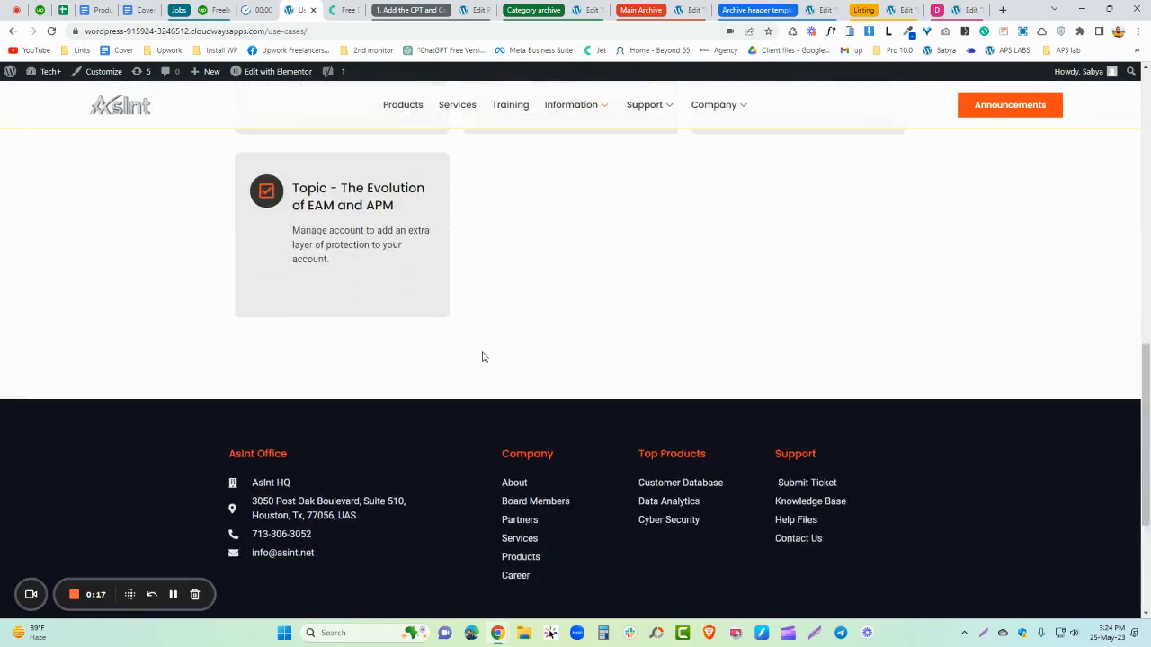
scroll(535, 358, "up", 10)
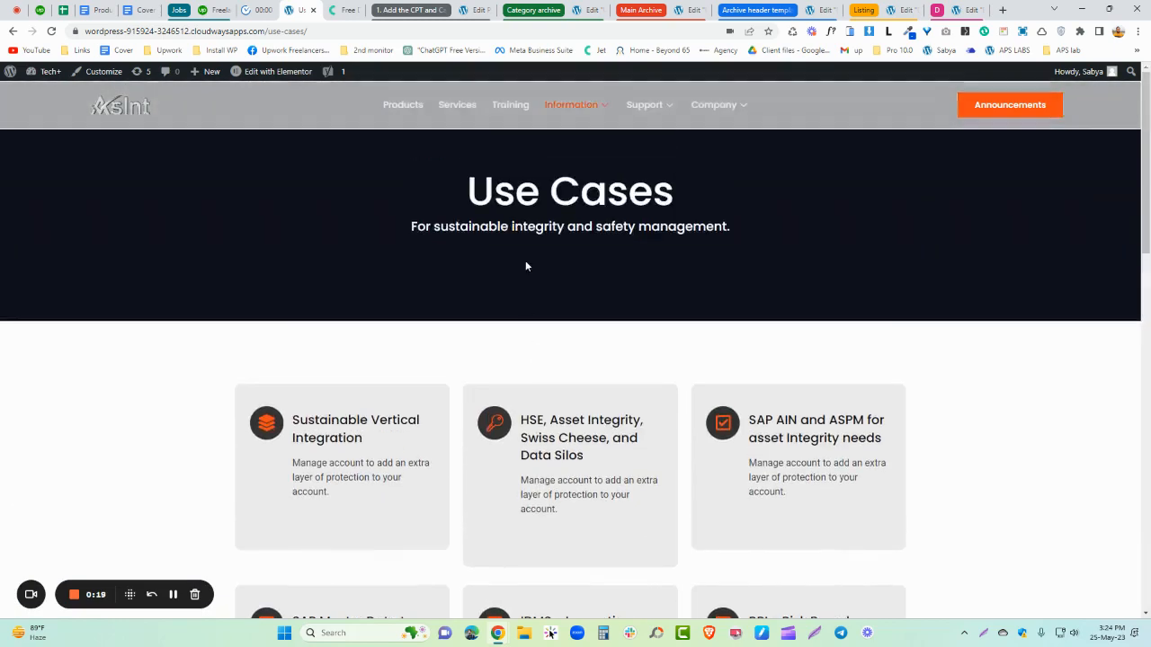
scroll(385, 358, "down", 2)
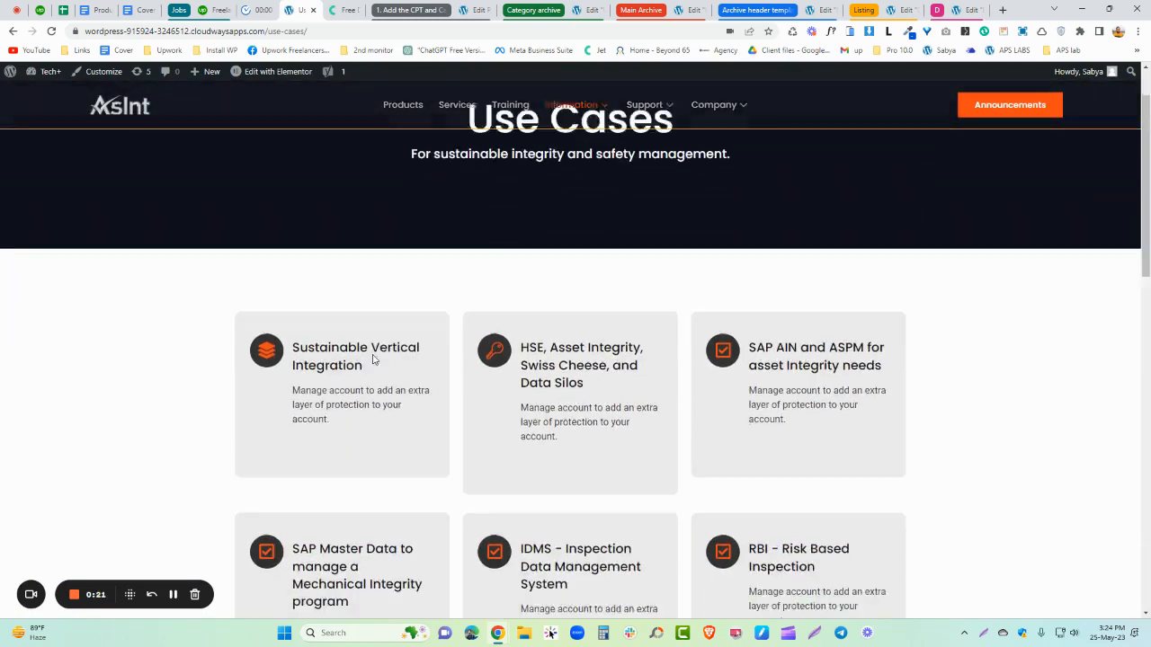
scroll(657, 375, "down", 3)
scroll(367, 386, "up", 4)
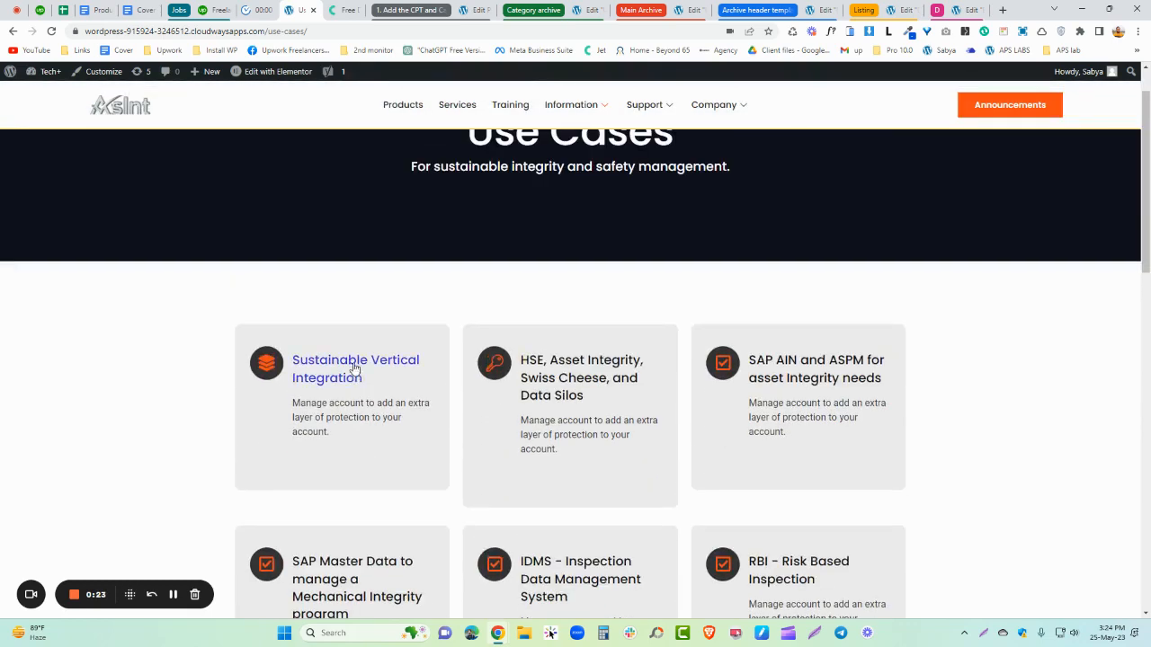
left_click(344, 366)
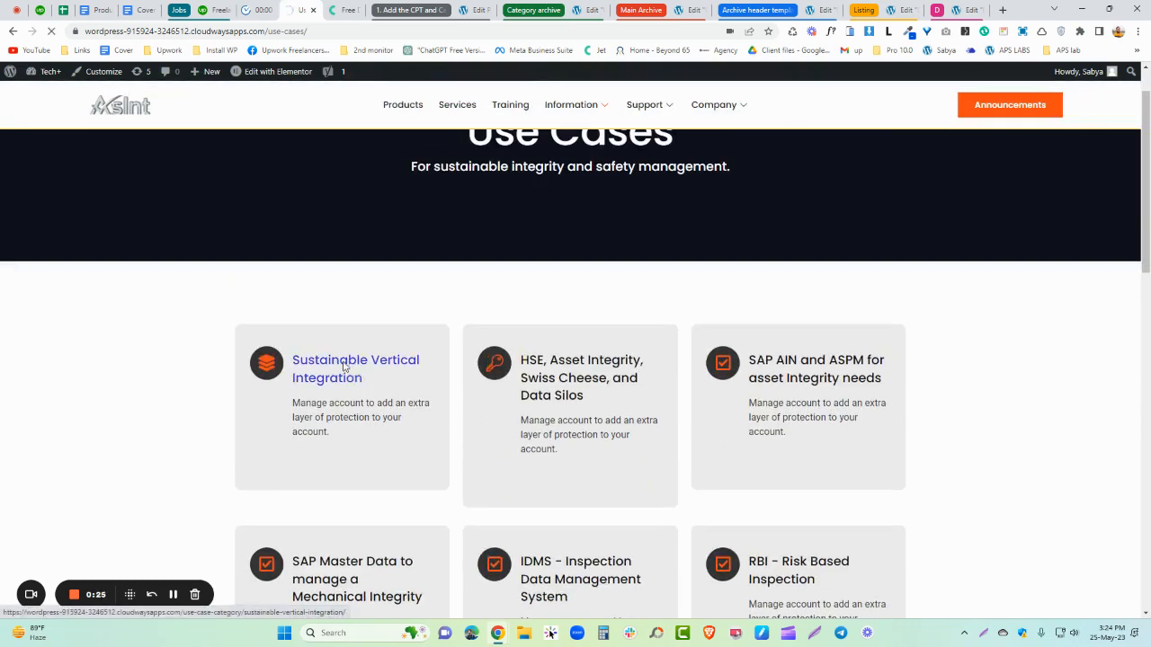
scroll(518, 332, "down", 2)
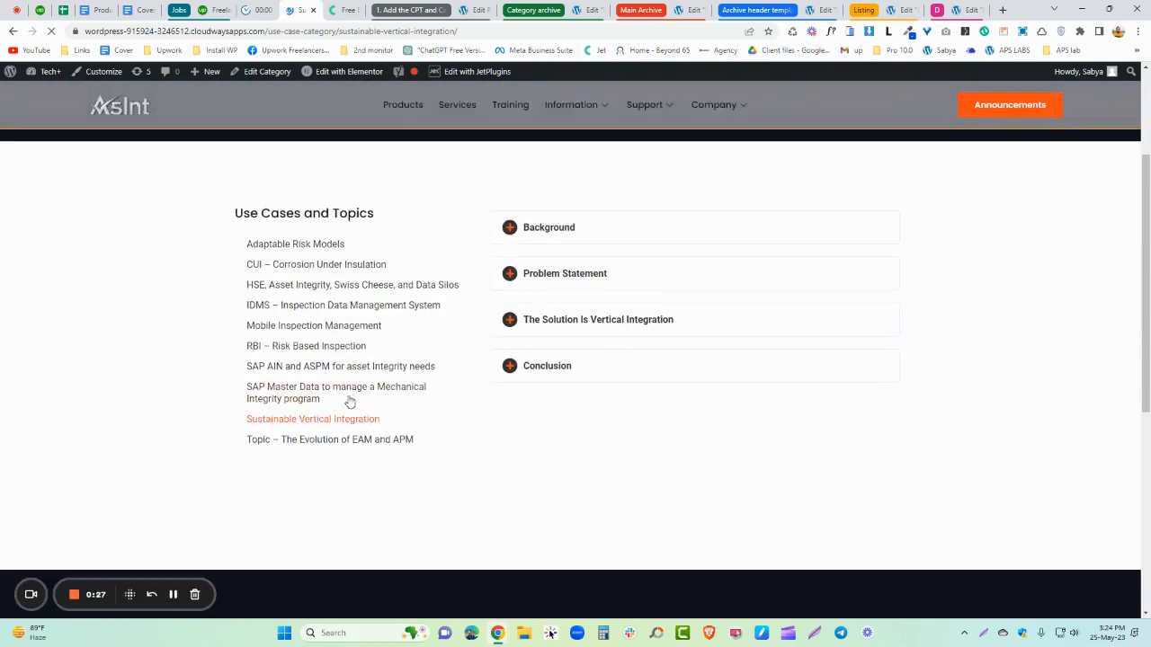
Step: Expand and collapse the Problem Statement, The Solution Is Vertical Integration and Conclusion accordion items to check the category page's content
left_click(554, 280)
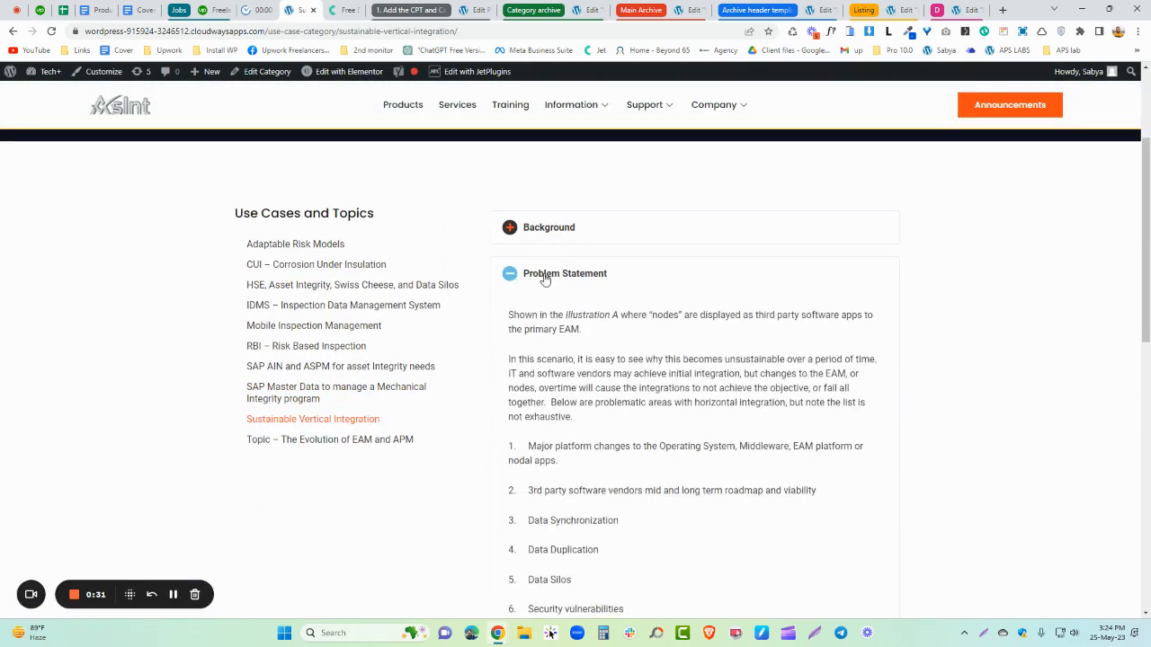
left_click(549, 277)
scroll(540, 297, "down", 1)
left_click(536, 263)
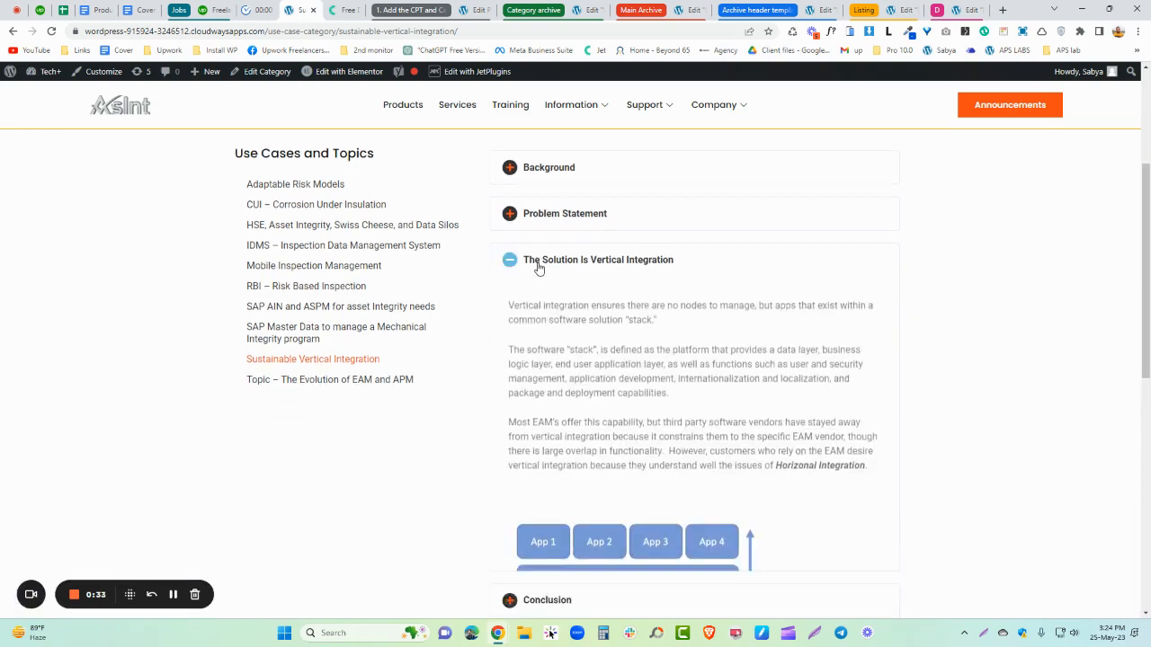
left_click(536, 263)
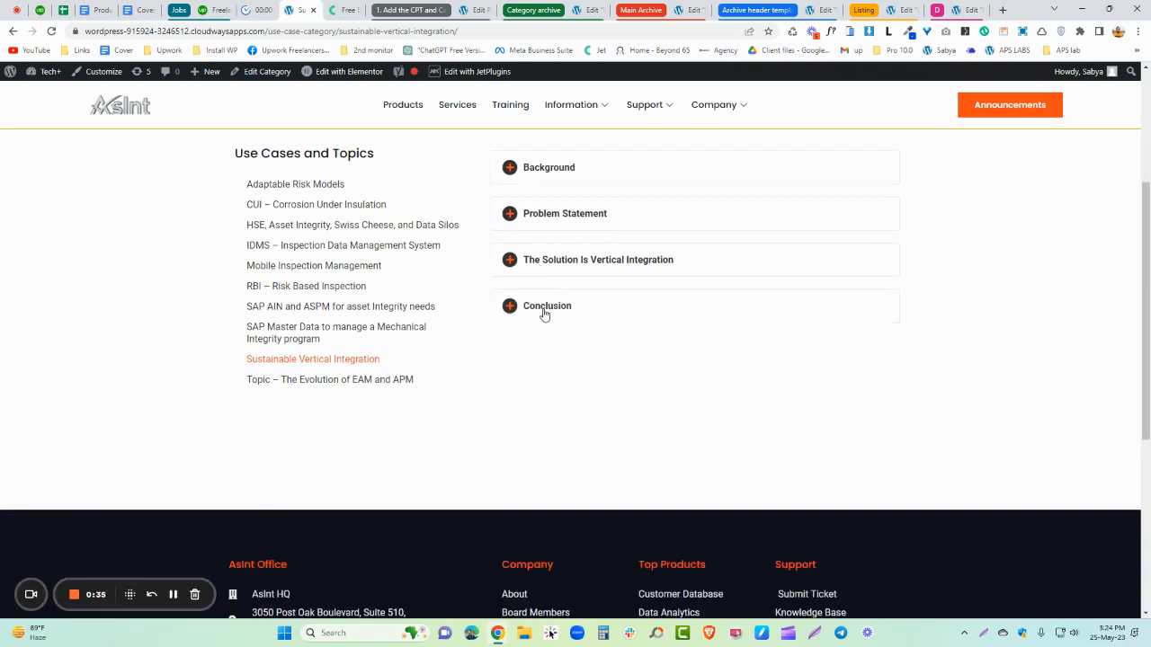
left_click(544, 310)
scroll(544, 314, "up", 2)
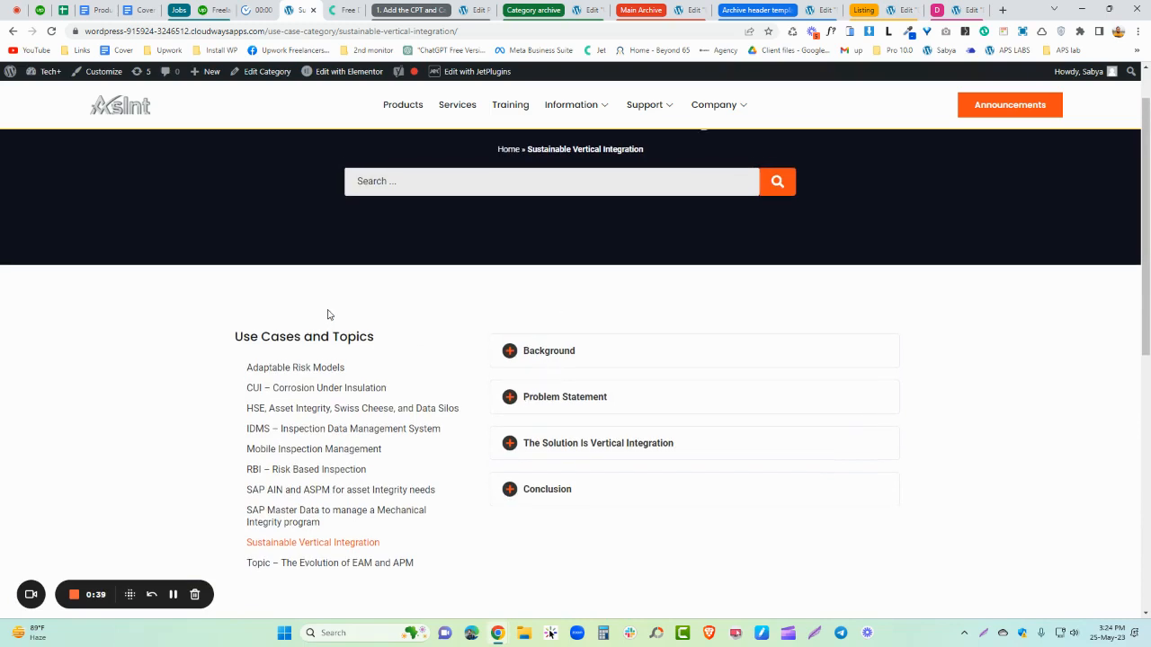
scroll(327, 314, "up", 1)
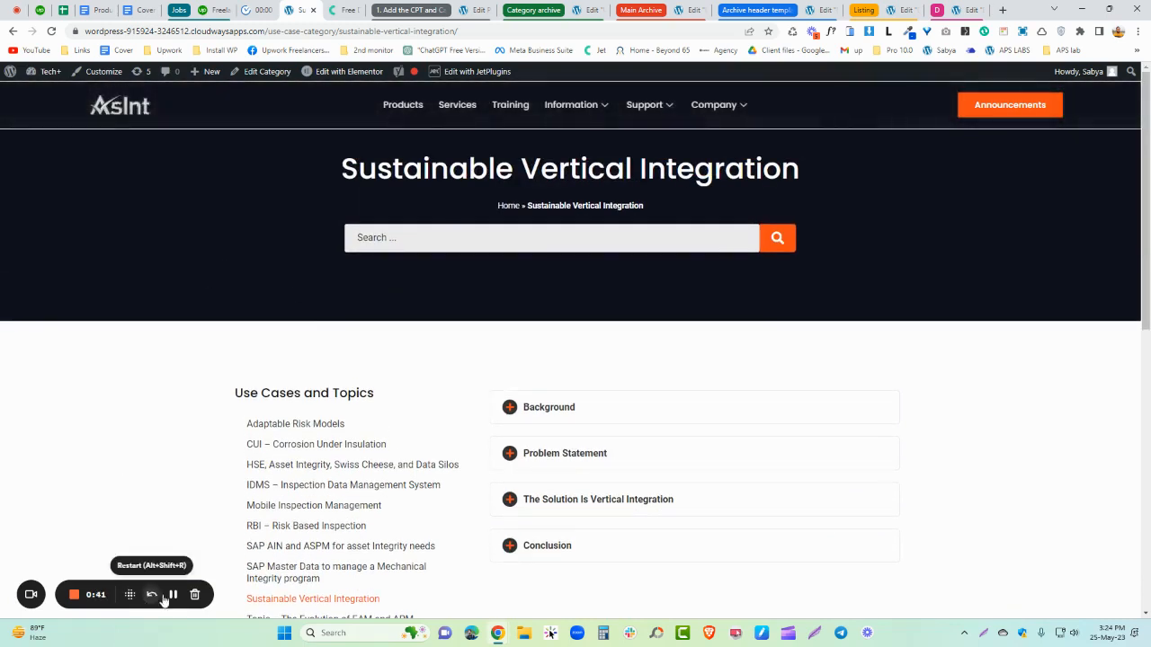
Step: Switch to the Crocoblock freemium tools page and highlight its web address
key("ctrl+Tab")
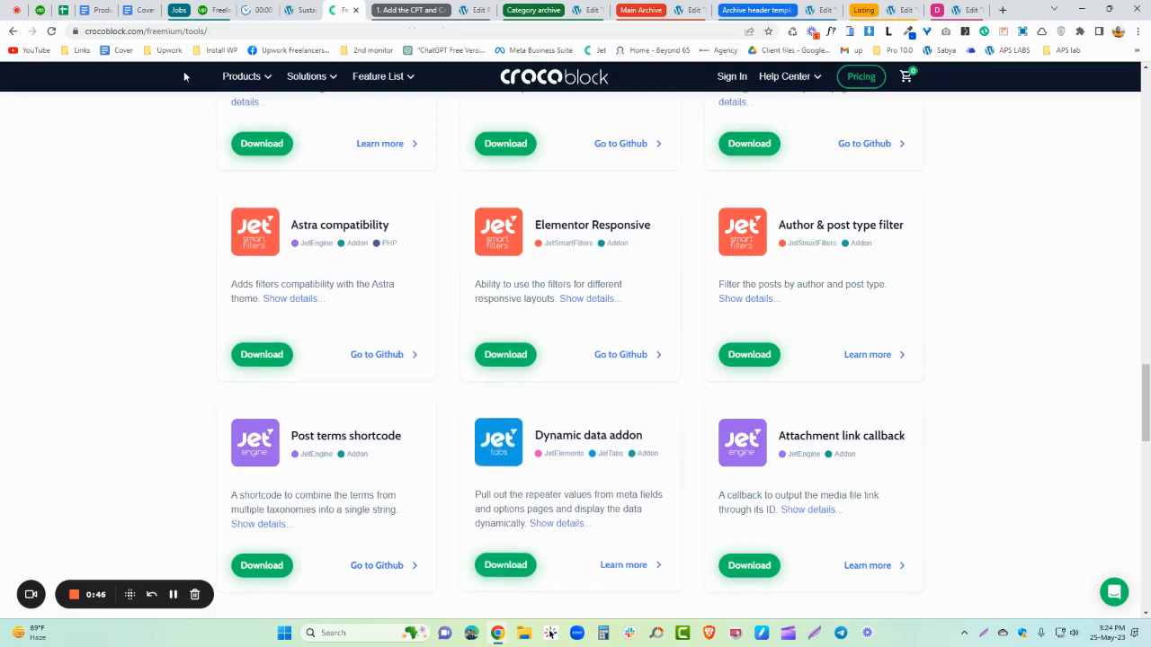
left_click(163, 33)
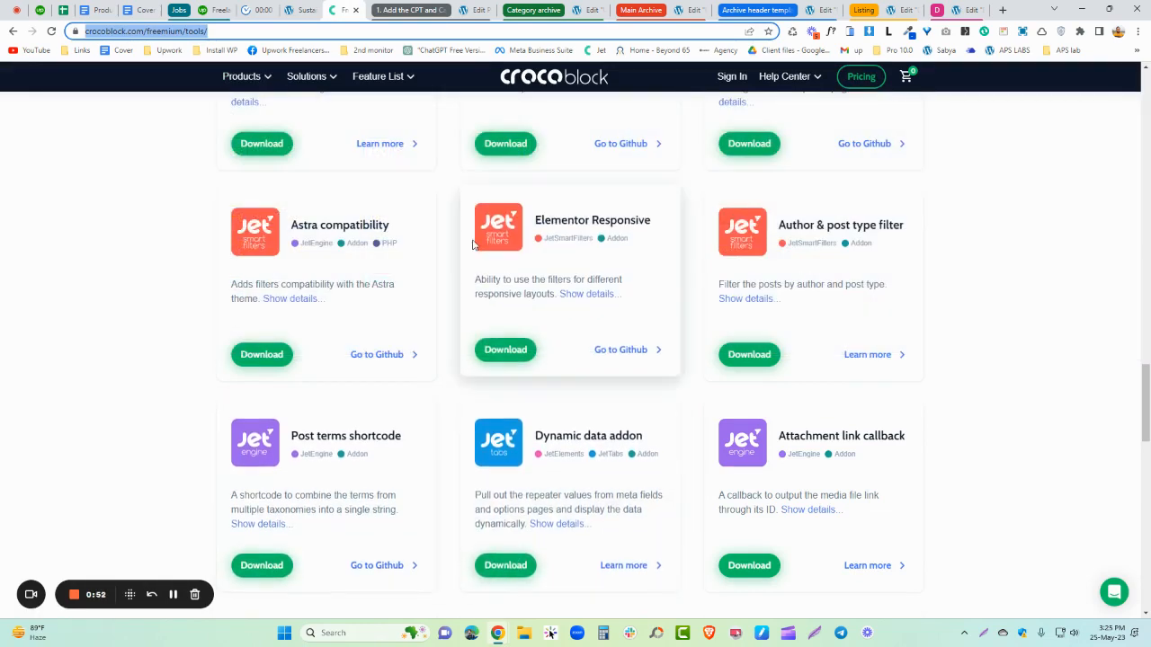
Step: Open the Use Cases custom post type in JetEngine and review its general settings and Description meta field
left_click(475, 10)
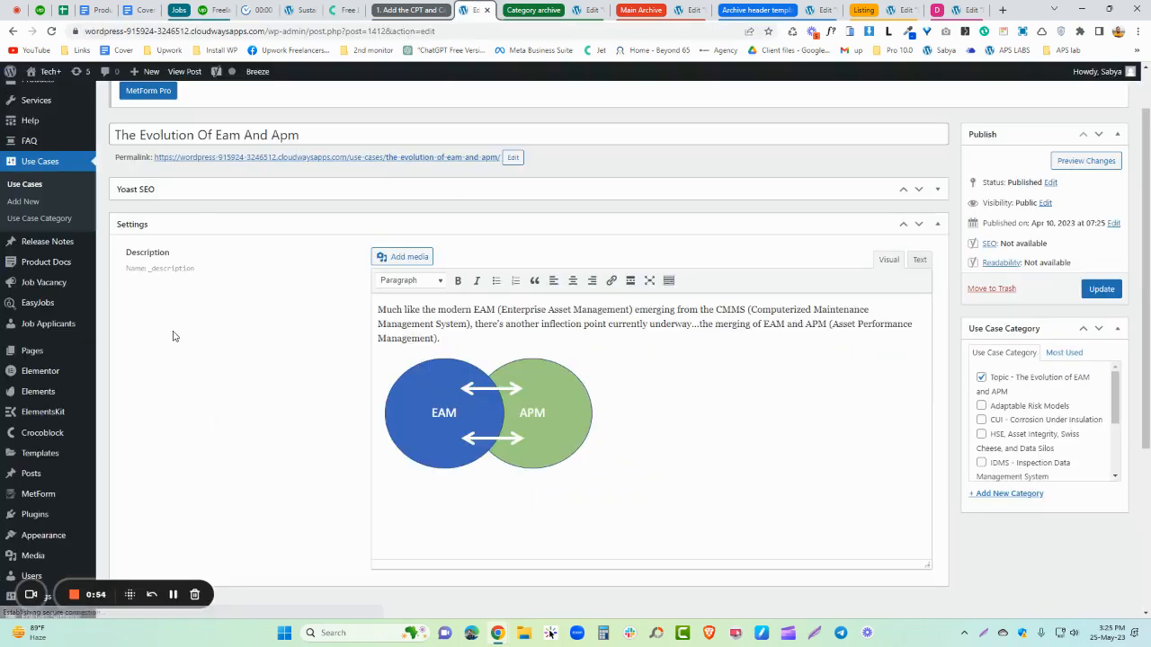
left_click(173, 595)
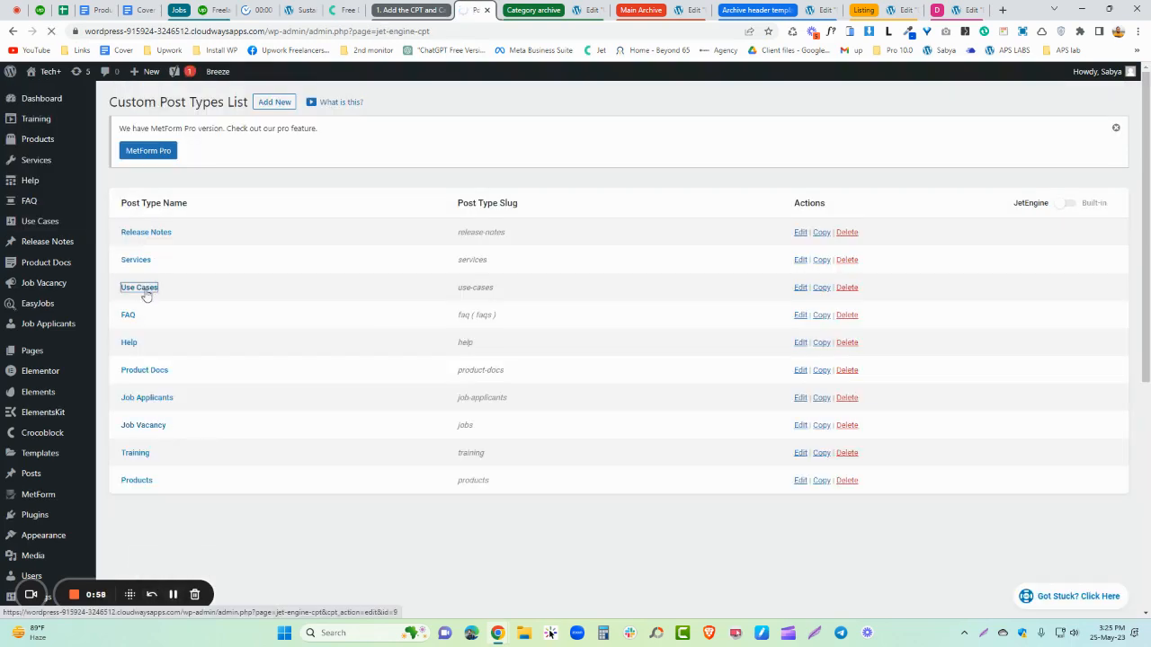
scroll(225, 373, "down", 4)
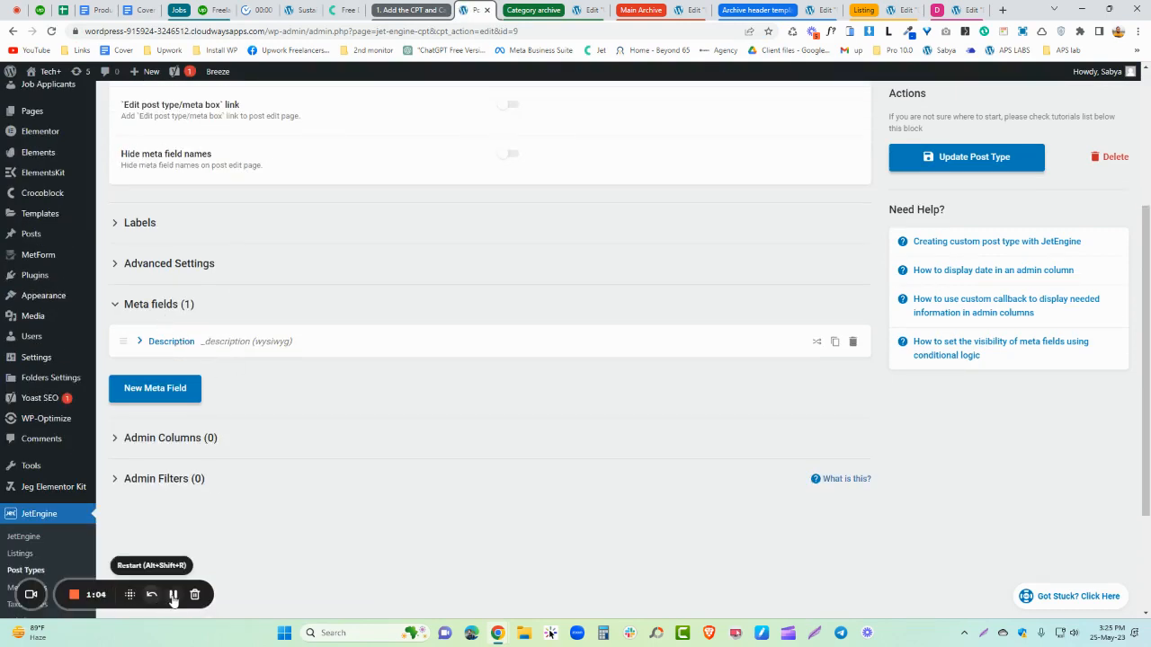
scroll(217, 360, "up", 2)
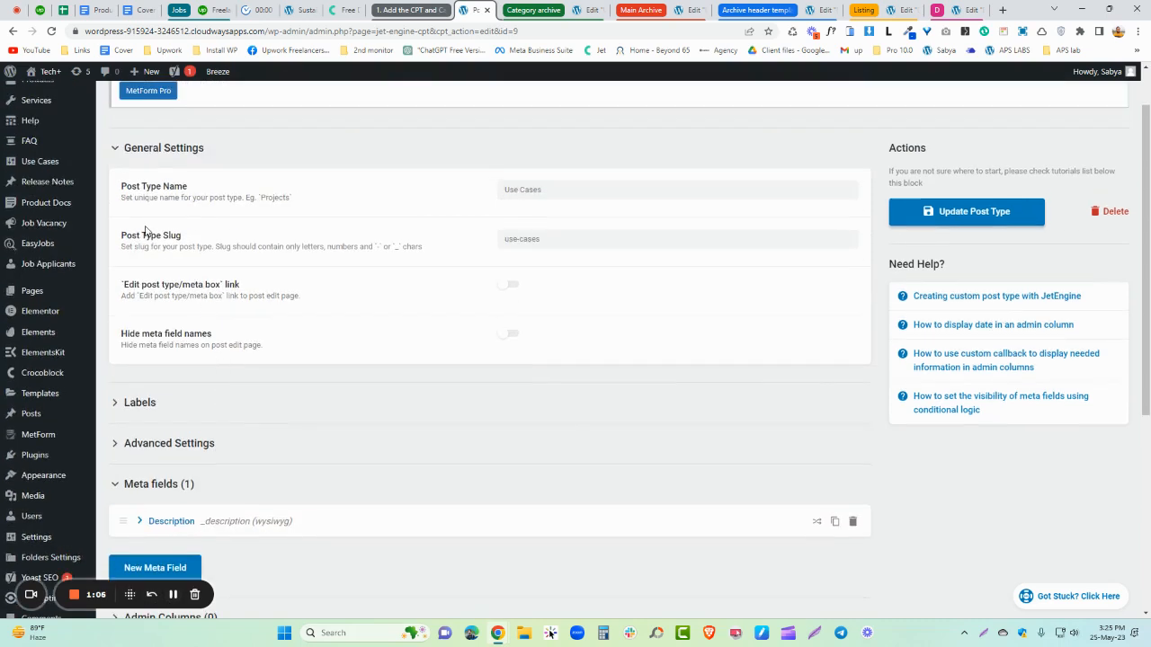
scroll(143, 232, "up", 1)
Step: Open the use case post "The Evolution Of Eam And Apm" and examine its description and Use Case Category options
mouse_move(88, 229)
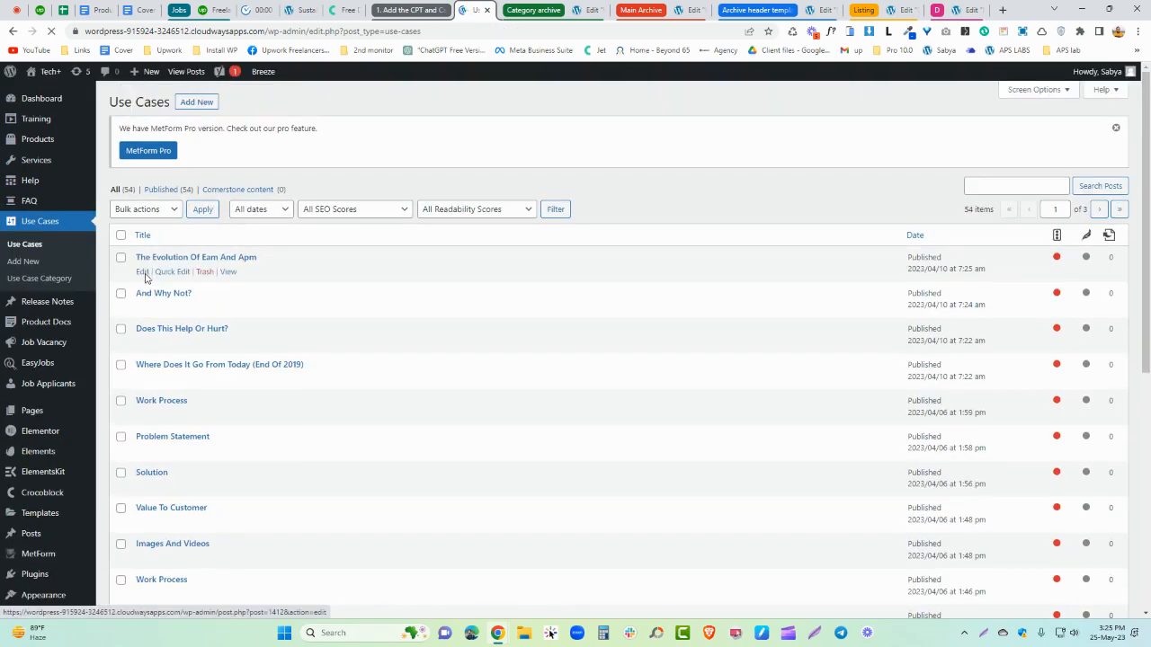
left_click(143, 272)
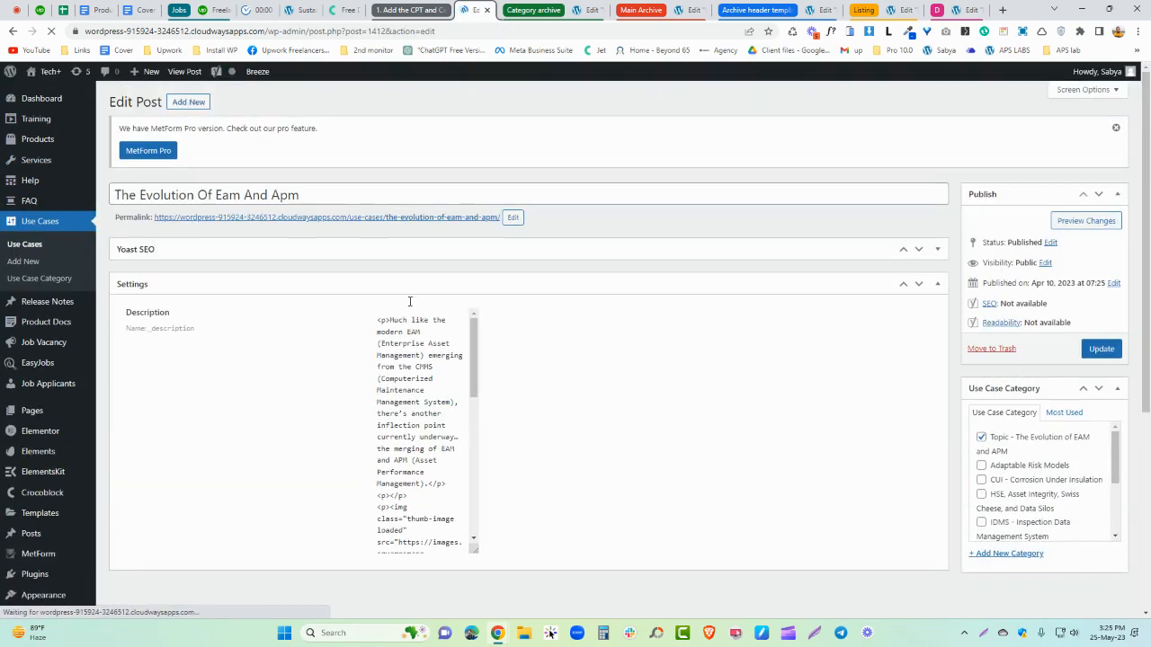
scroll(326, 304, "down", 2)
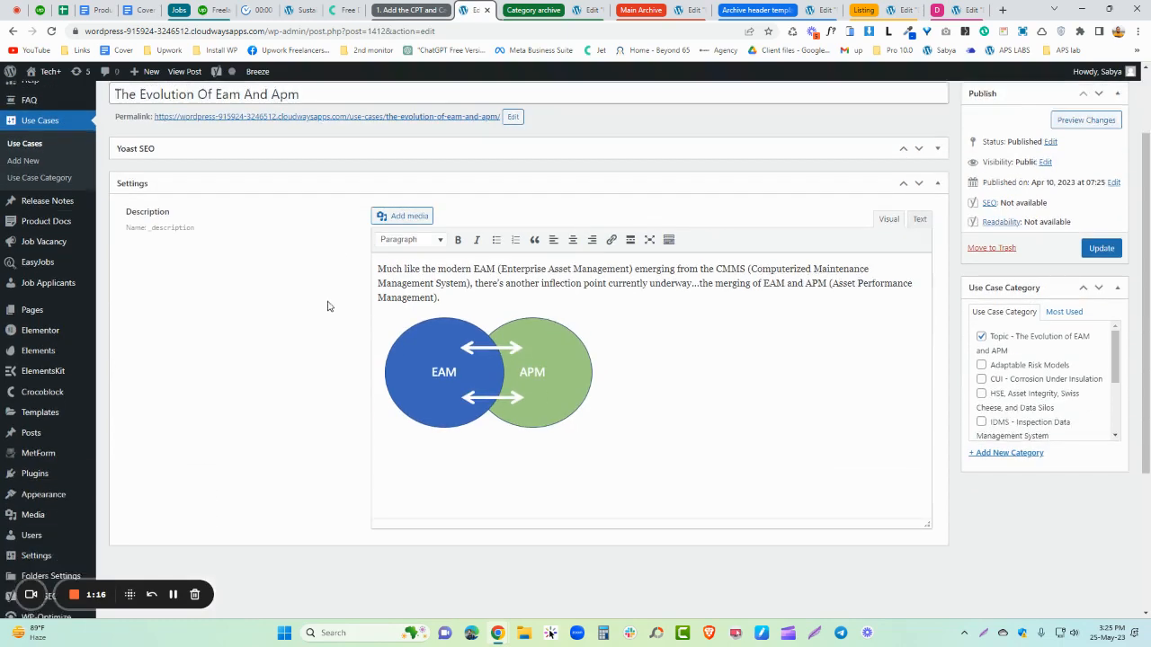
scroll(473, 301, "down", 3)
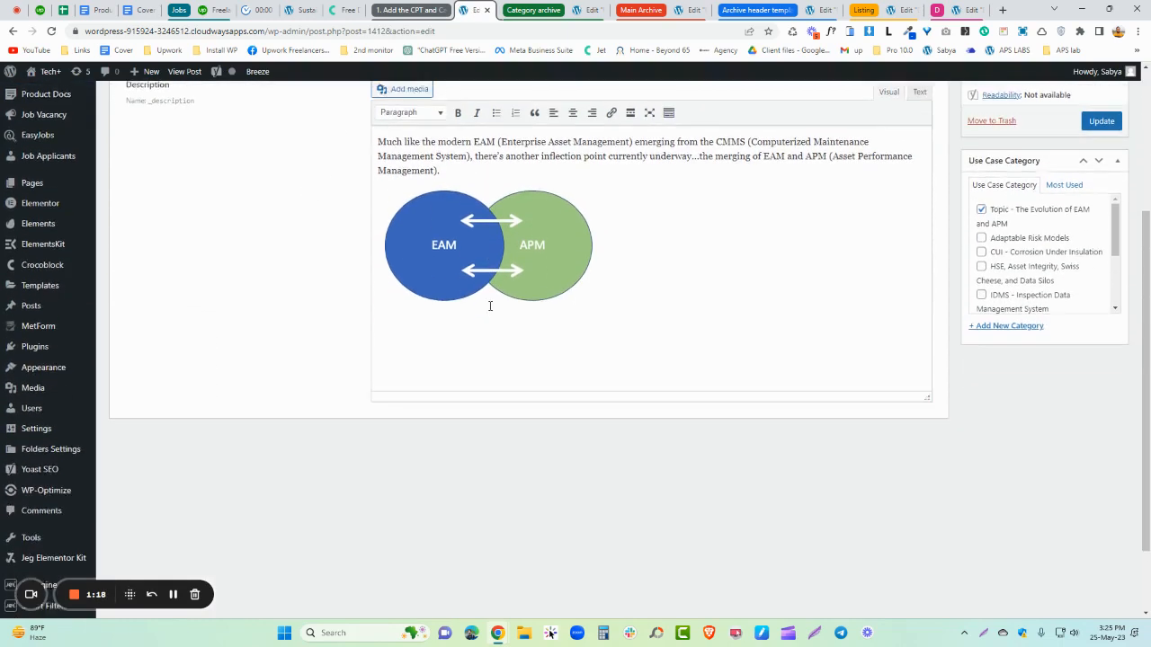
scroll(568, 303, "up", 3)
scroll(1023, 341, "down", 2)
scroll(1022, 341, "down", 2)
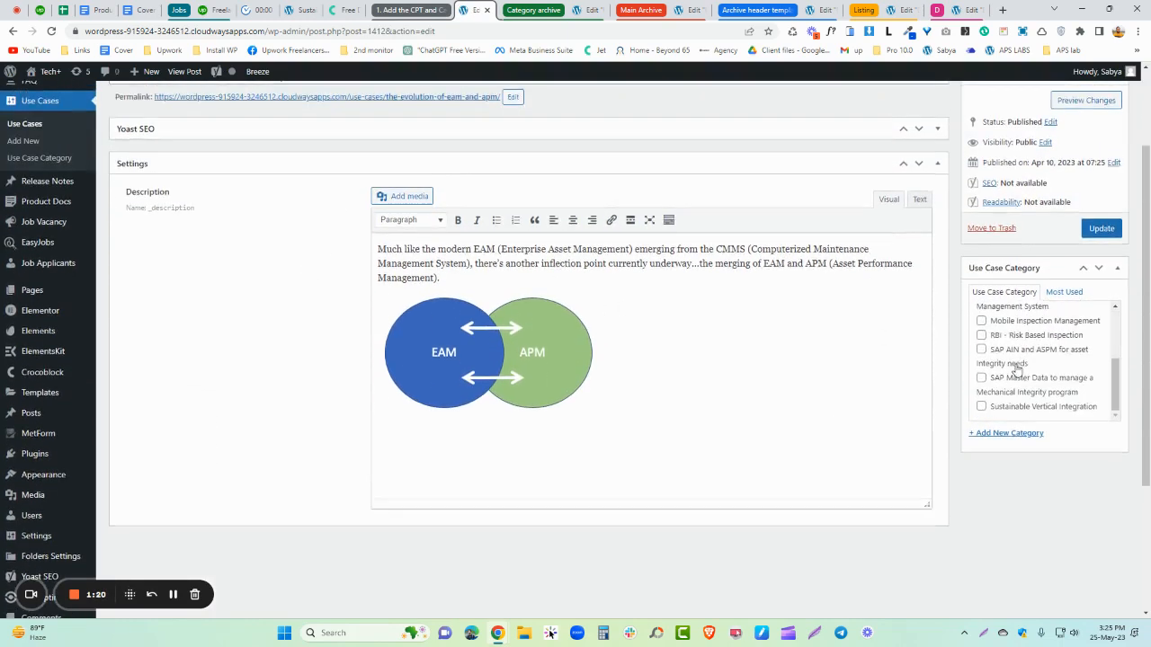
scroll(339, 360, "down", 3)
Step: Open the Use Case Category taxonomy in JetEngine and review its name, slug and assigned post type
mouse_move(32, 500)
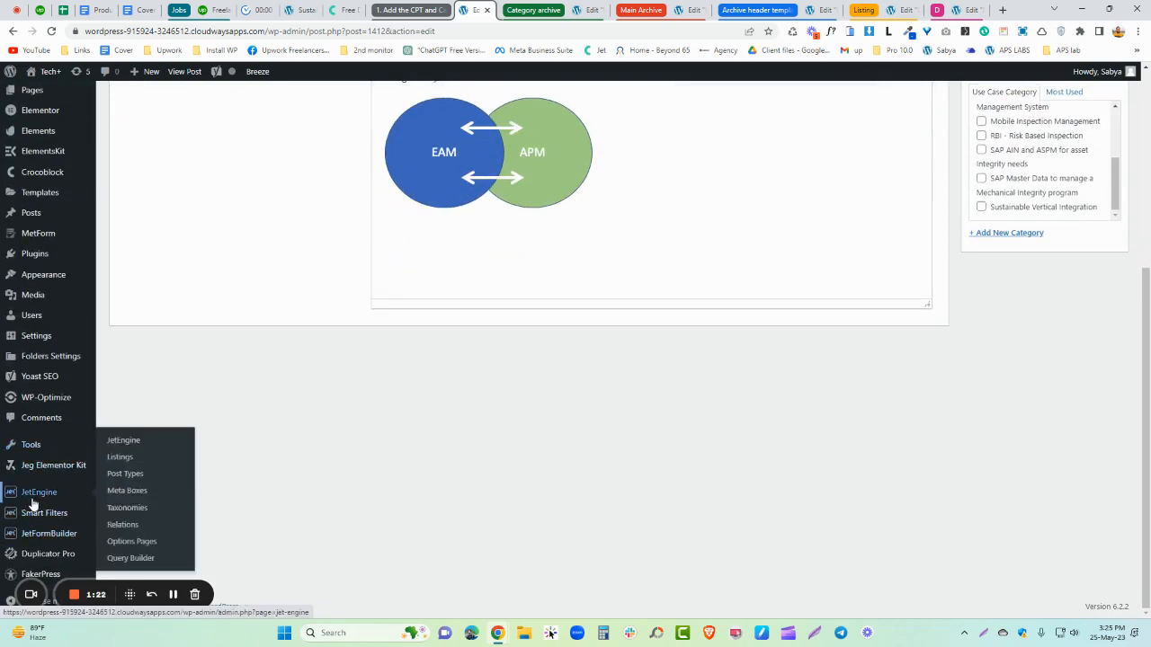
left_click(130, 508)
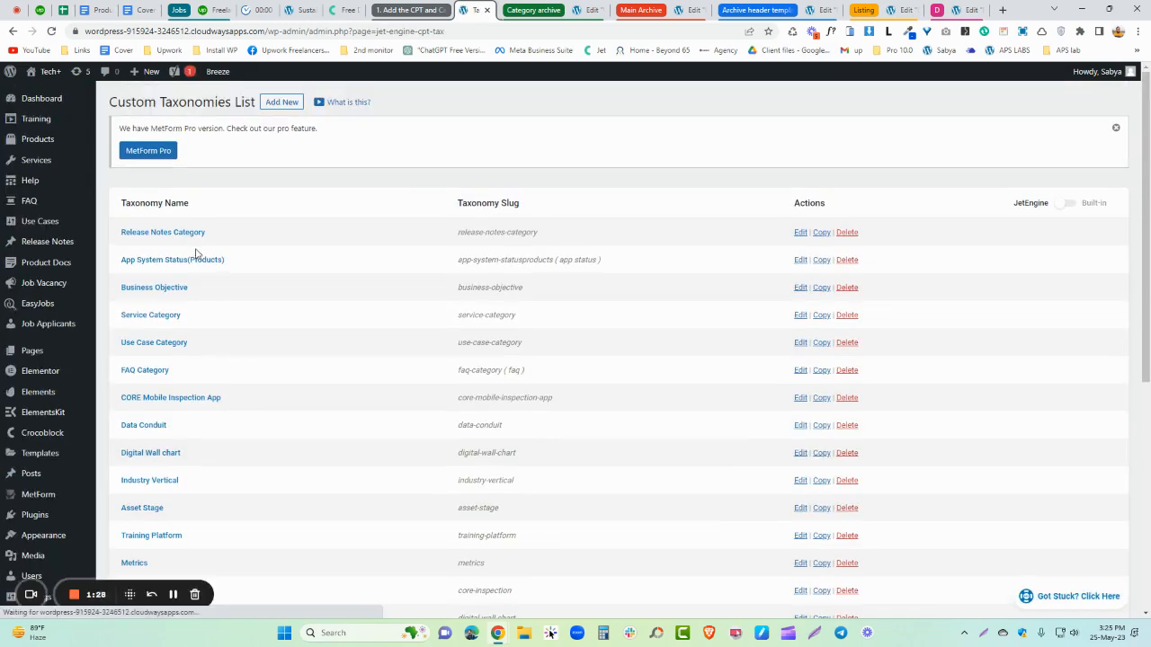
scroll(146, 295, "down", 2)
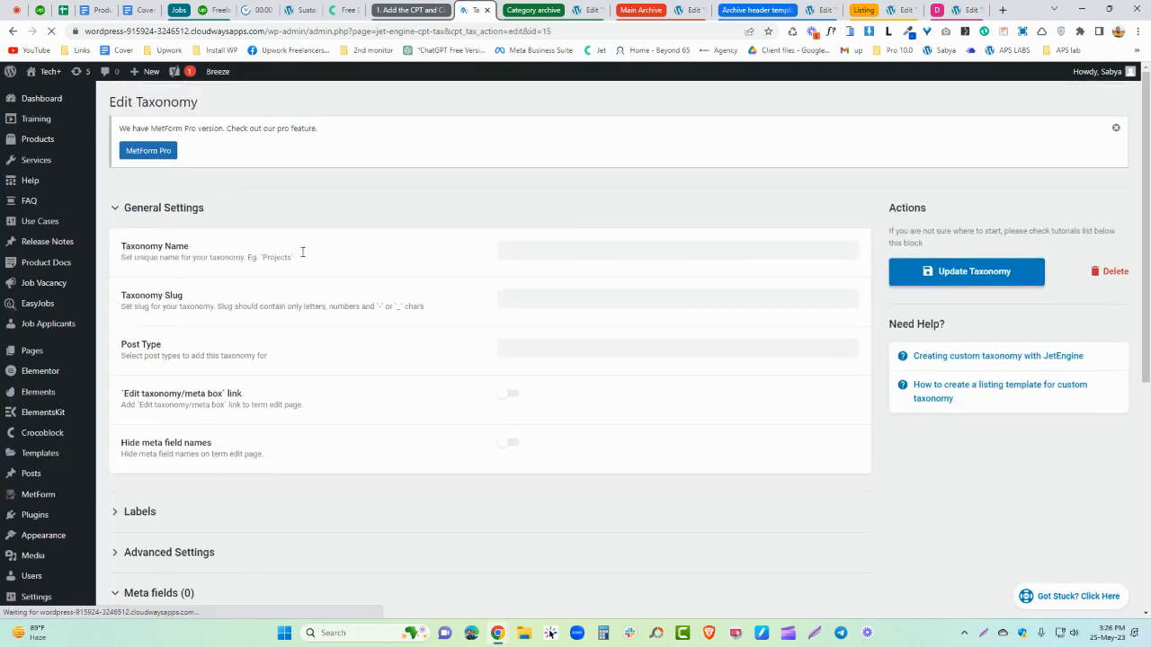
scroll(459, 320, "down", 1)
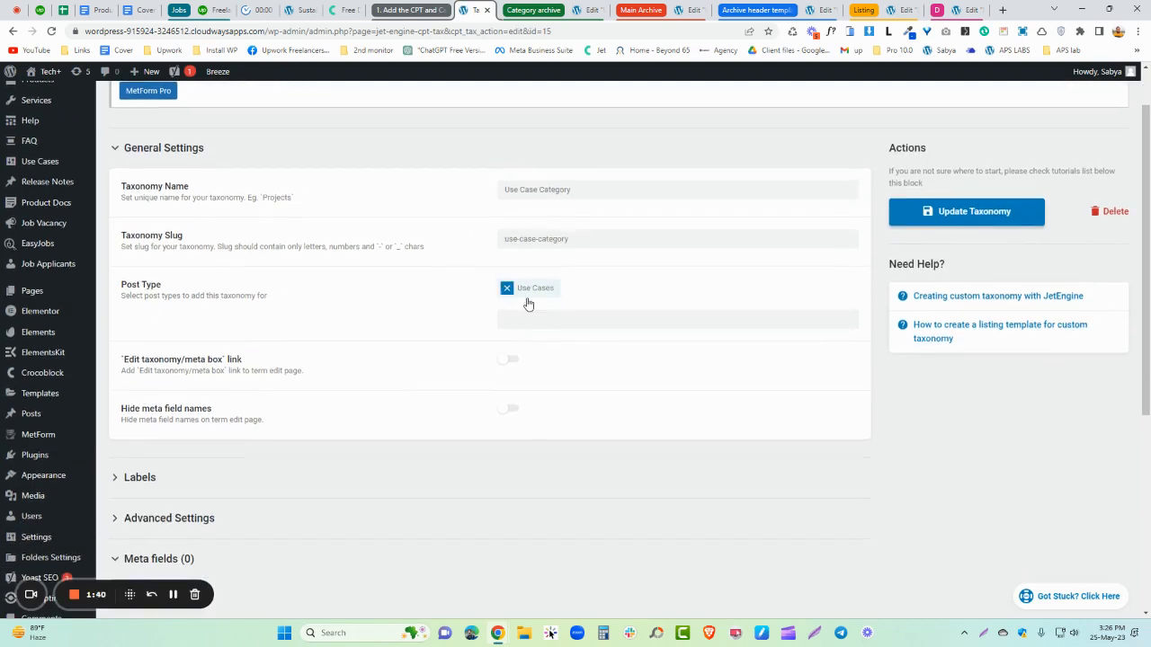
scroll(305, 399, "down", 2)
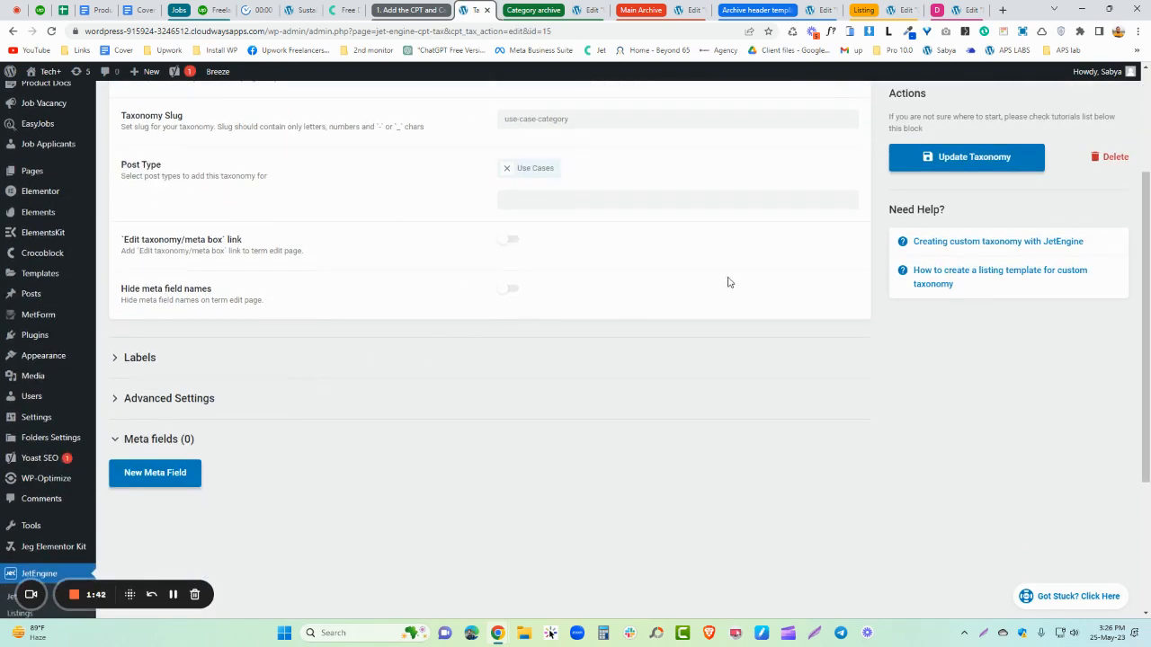
scroll(463, 298, "up", 3)
Step: Open the Use Case Category terms of the Use Cases post type and look through the category list
mouse_move(46, 224)
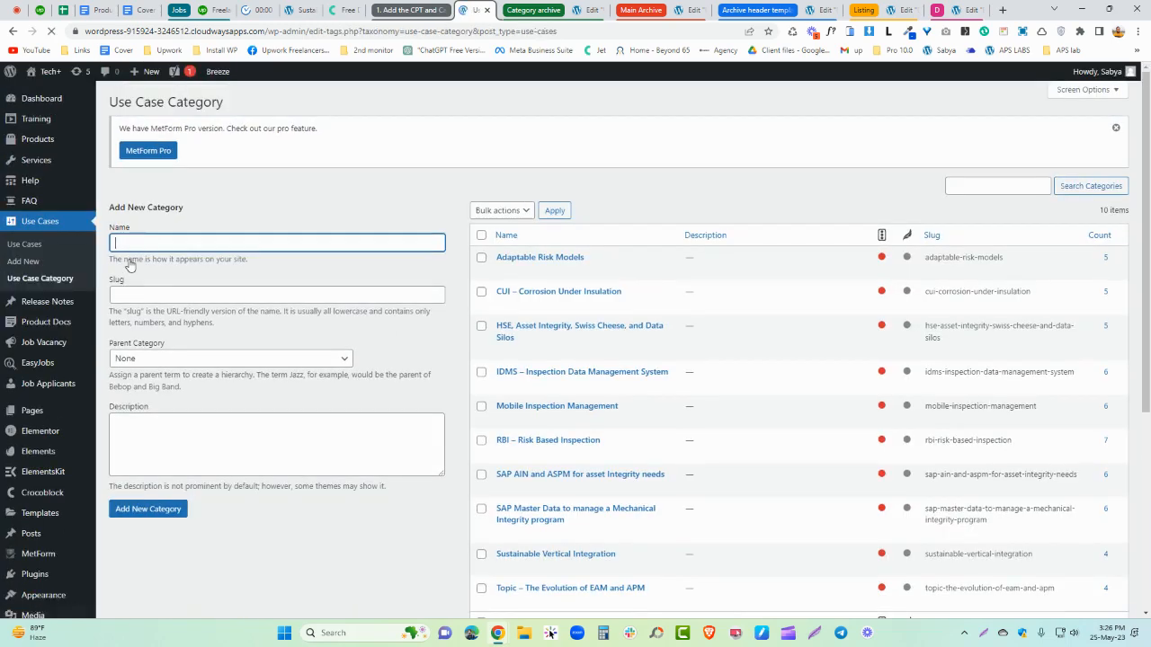
scroll(522, 327, "down", 4)
scroll(347, 331, "up", 3)
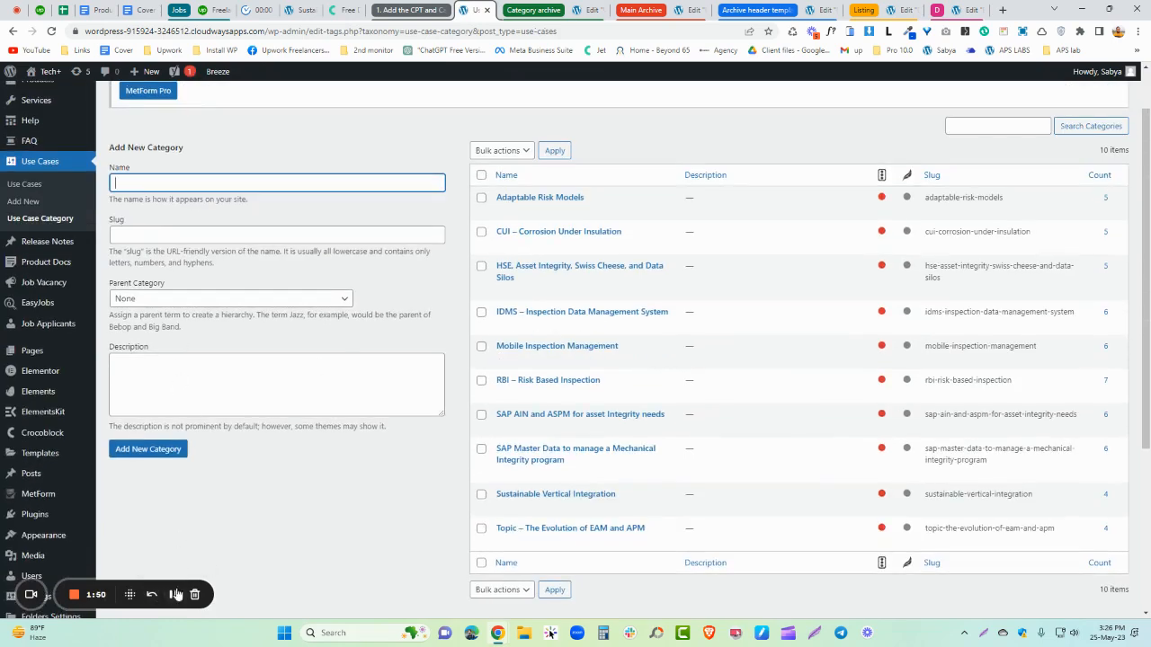
Step: Load the Use Case Category navigation menu for editing and review the category items in its structure
scroll(45, 450, "down", 2)
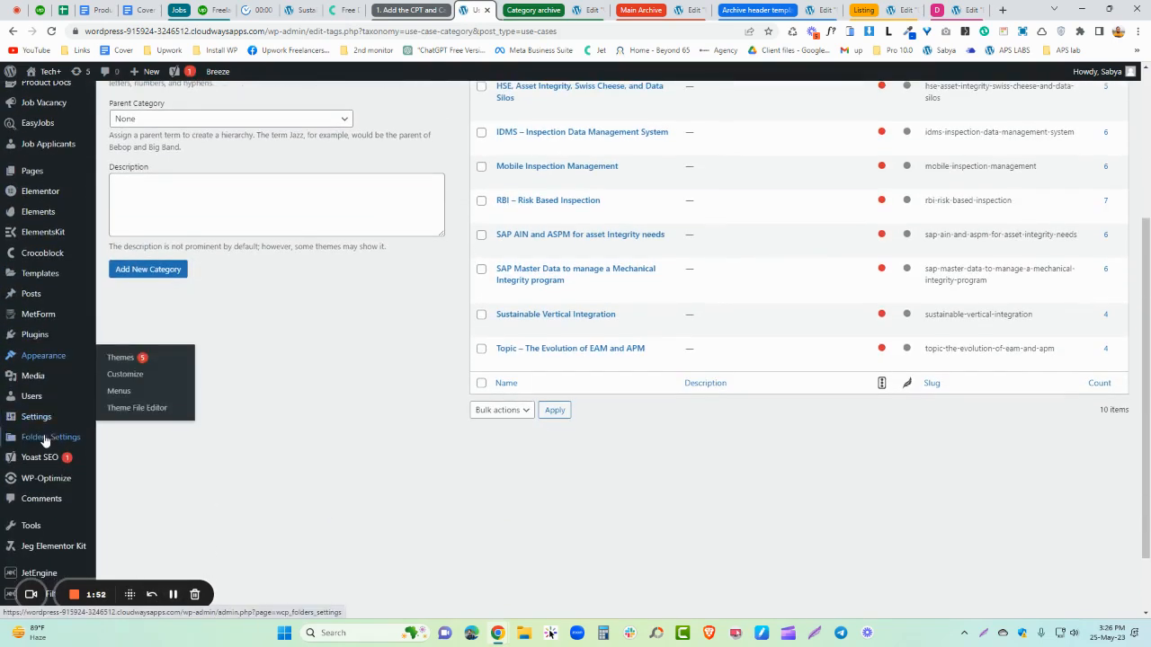
mouse_move(45, 363)
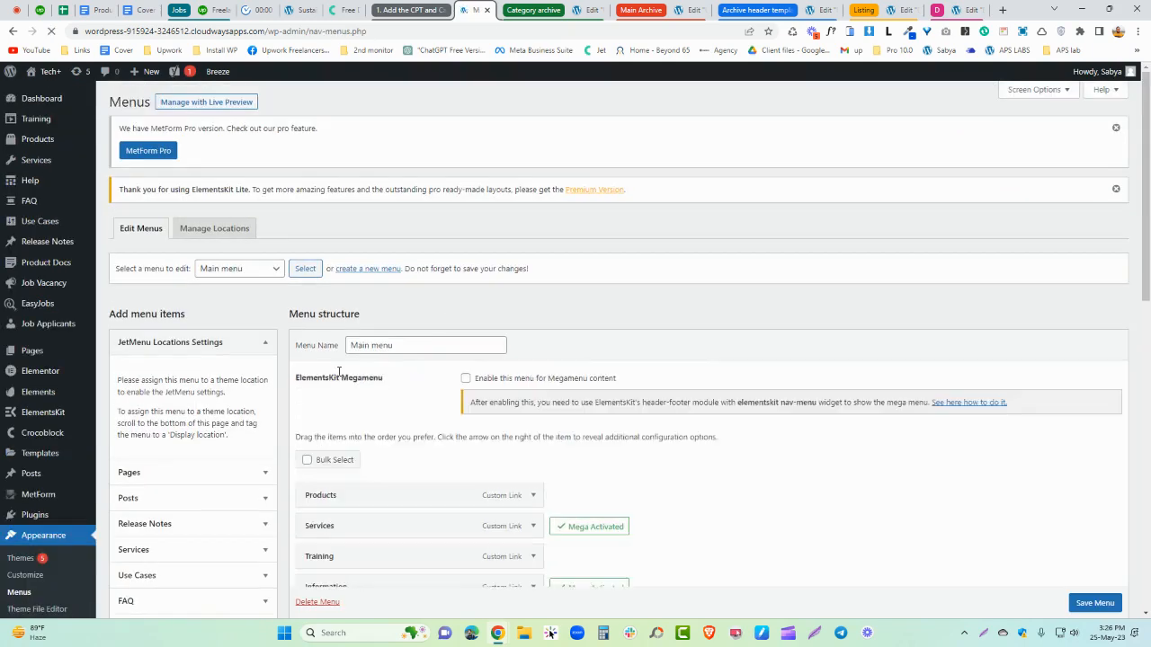
scroll(306, 355, "down", 2)
scroll(261, 357, "up", 2)
left_click(239, 268)
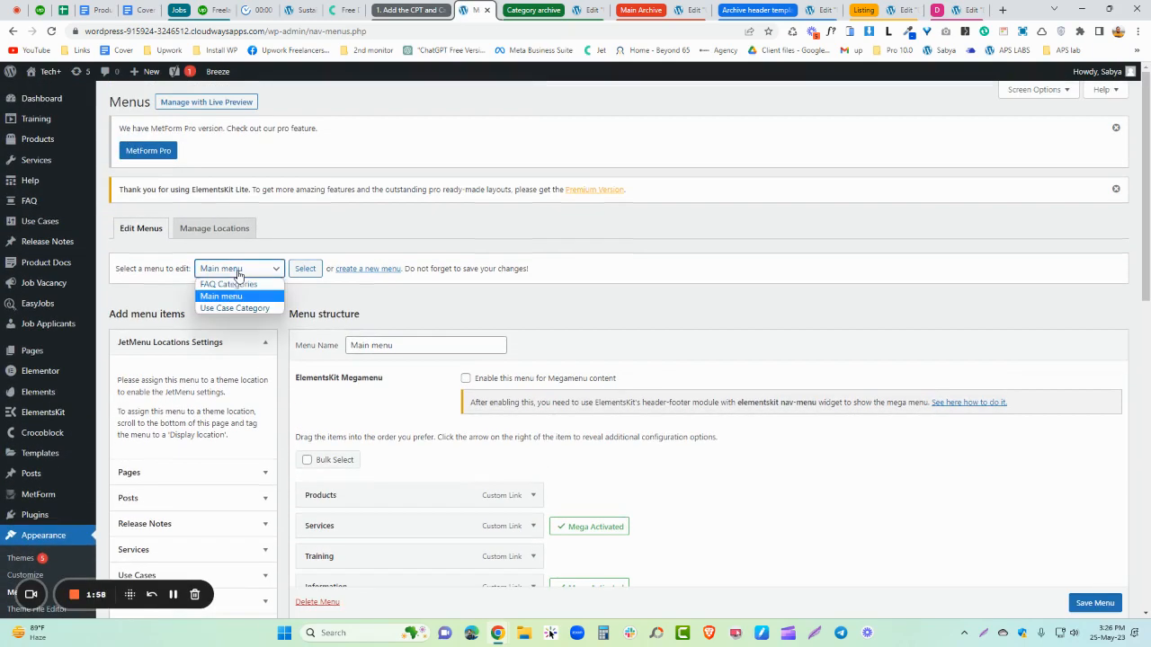
left_click(229, 307)
left_click(304, 270)
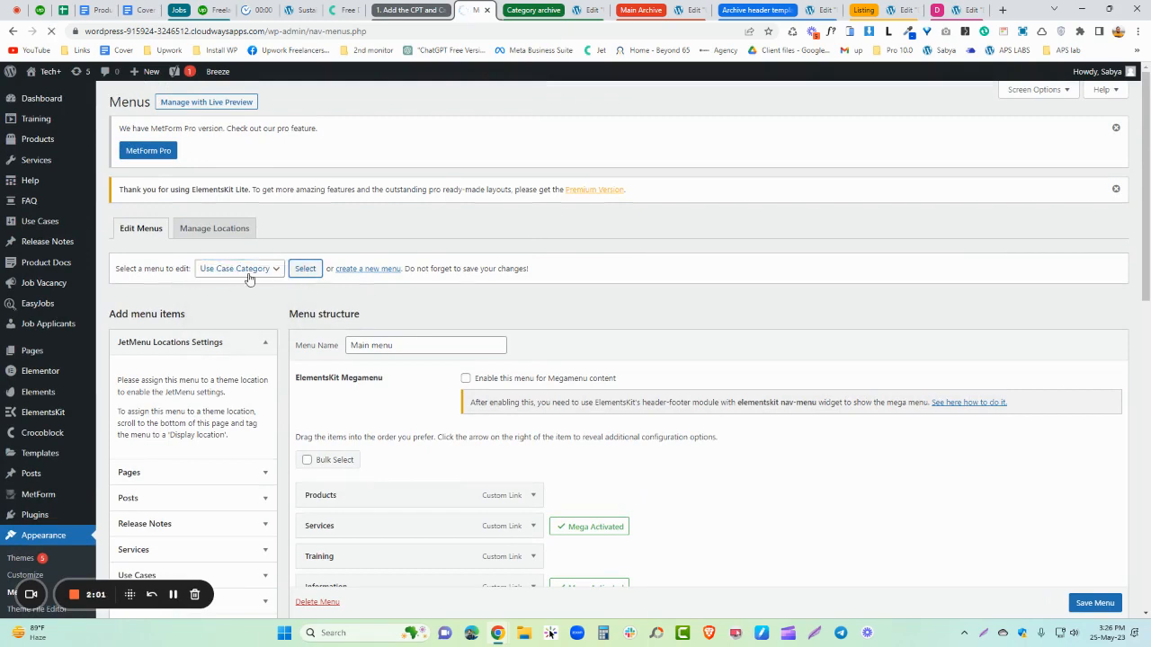
scroll(404, 418, "down", 4)
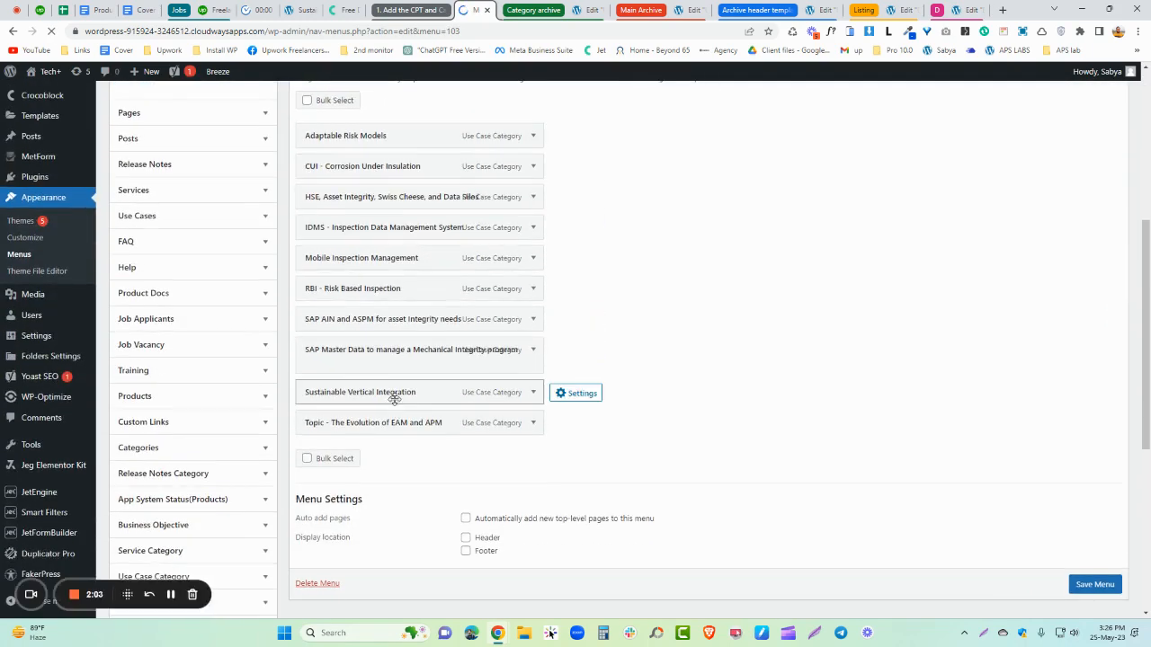
scroll(395, 398, "up", 3)
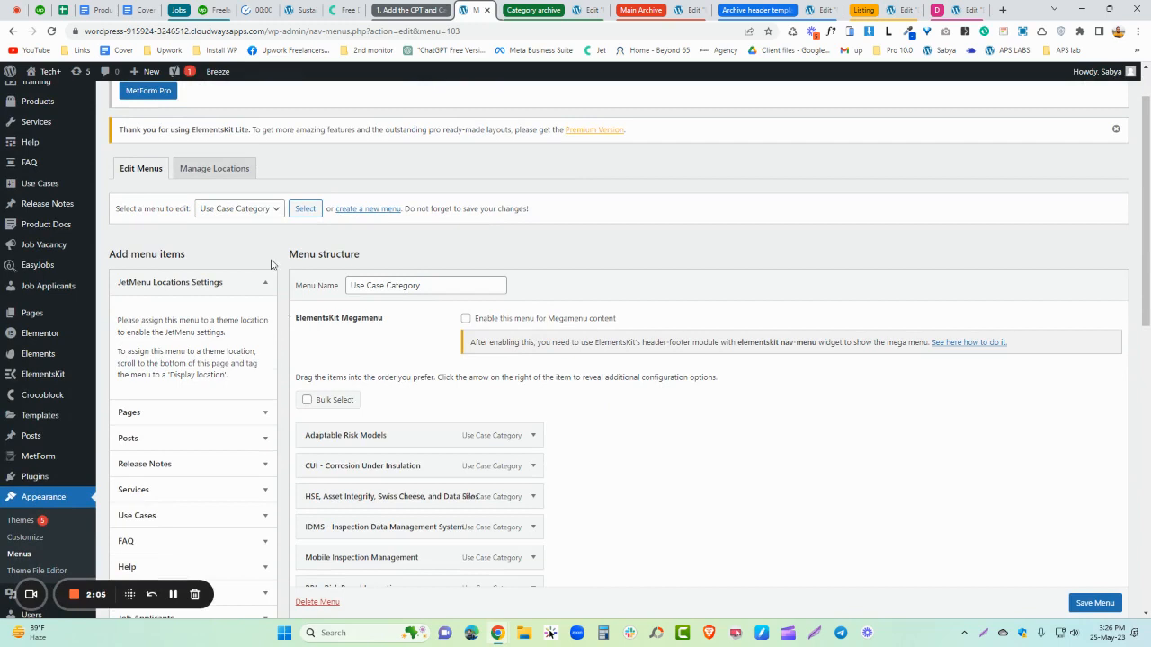
Step: Inspect the Main Archive's header shortcode widget and the archive title and heading of the header template it references
left_click(173, 596)
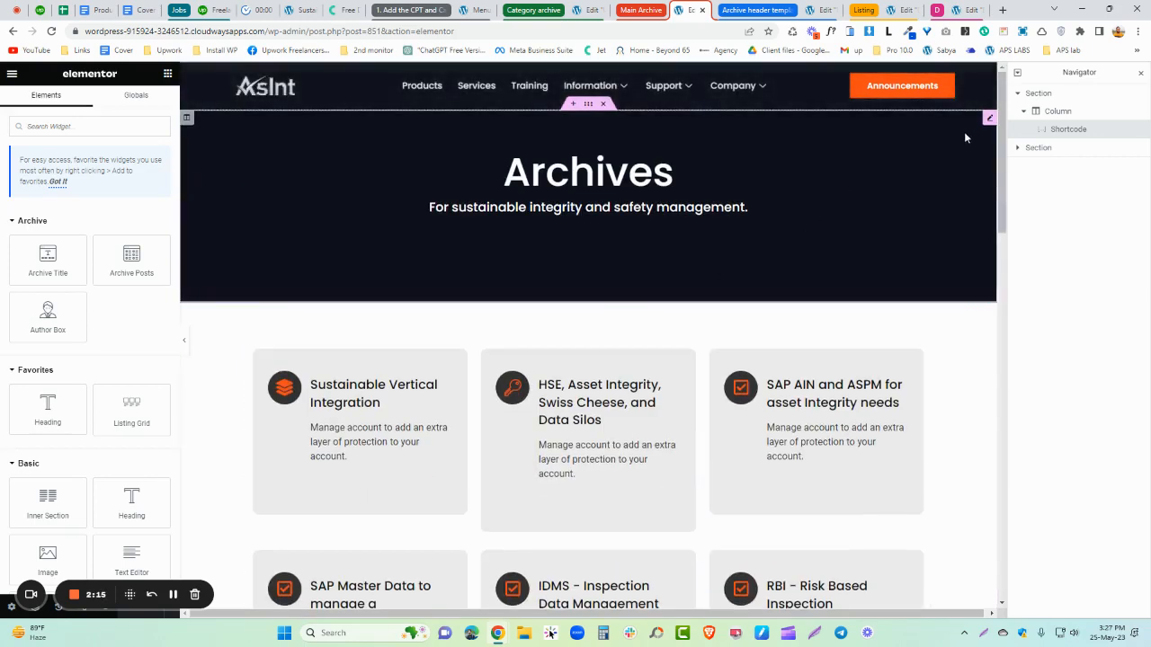
left_click(988, 120)
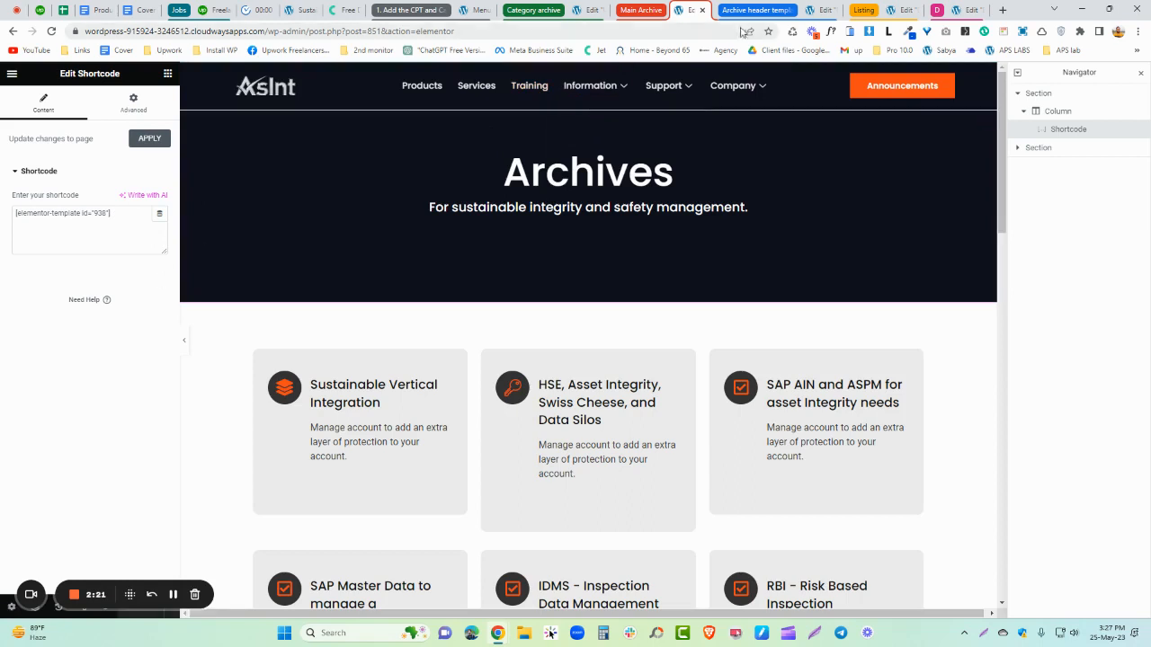
left_click(818, 7)
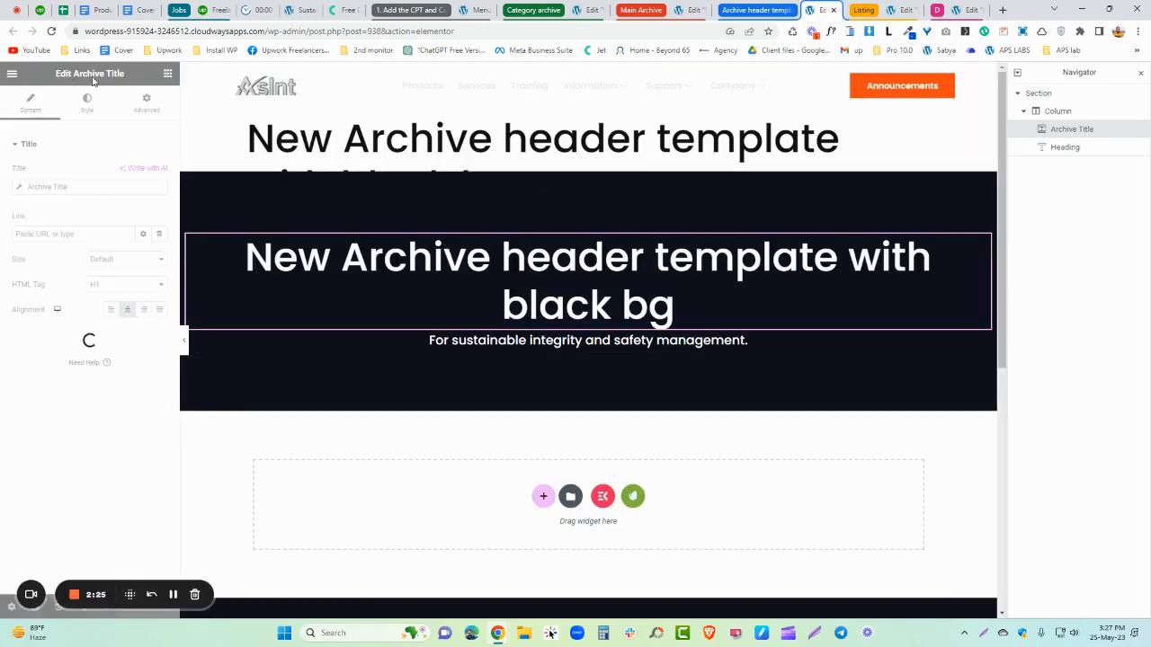
left_click(598, 345)
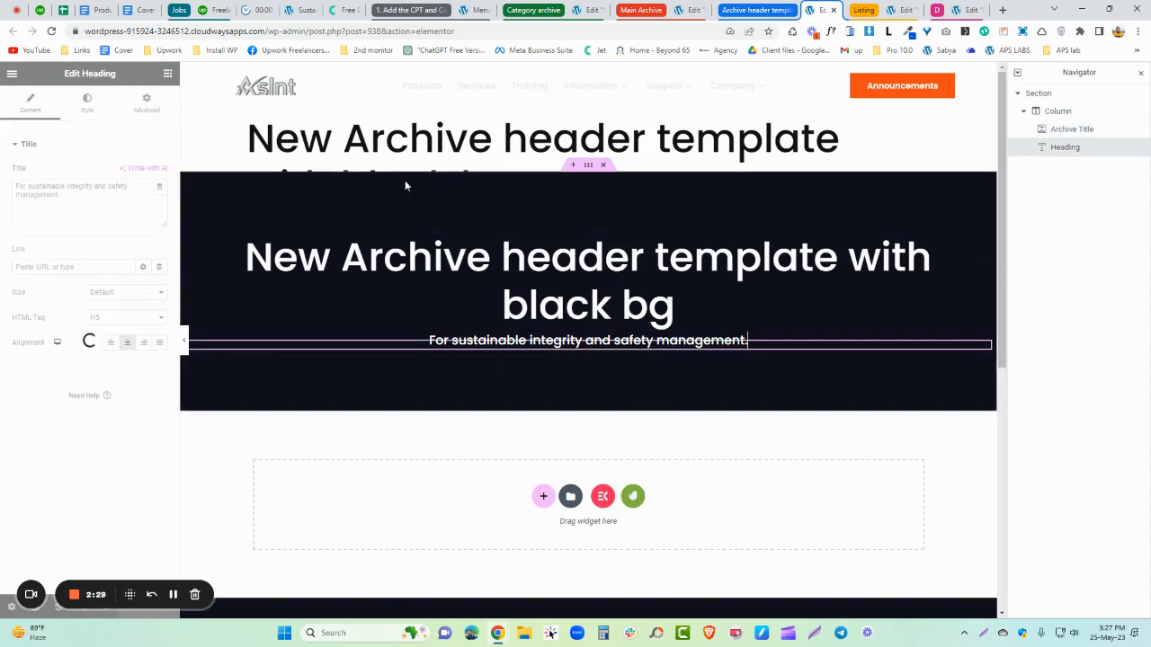
left_click(690, 7)
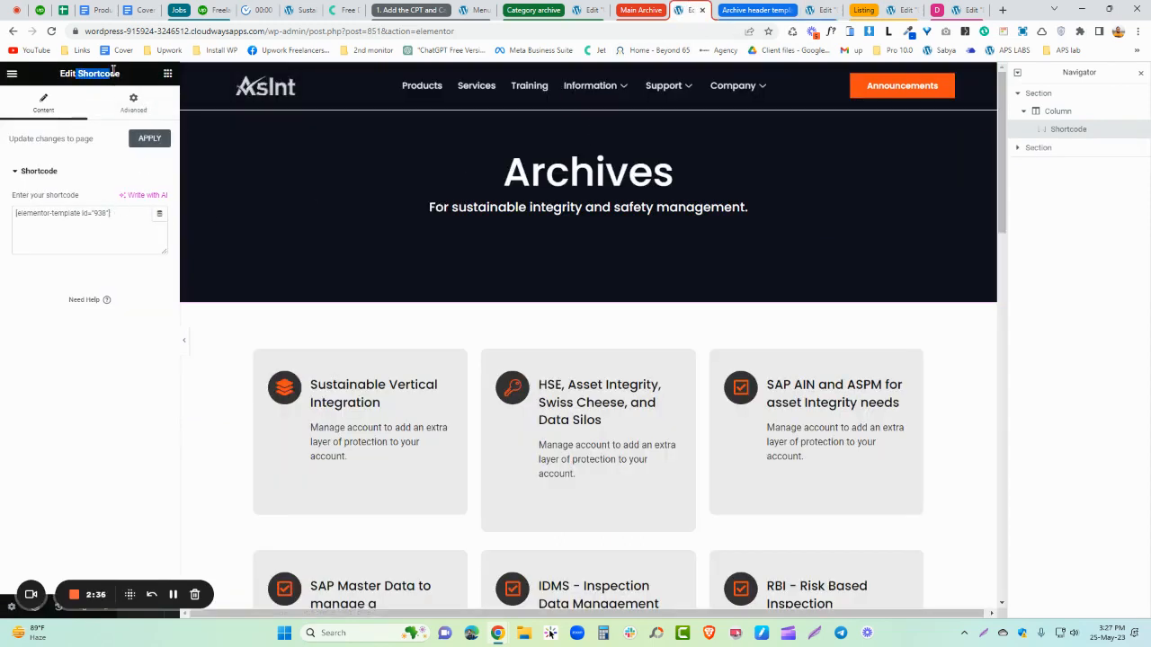
triple_click(125, 210)
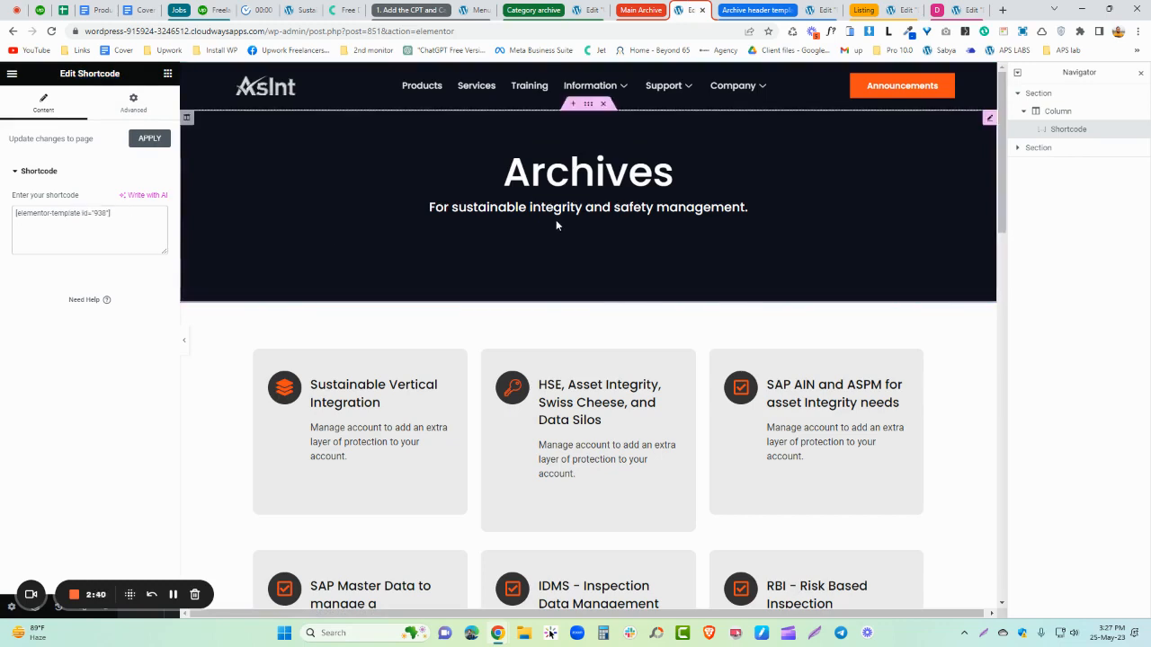
Step: Inspect the Sustainable Vertical Integration icon box's title, description and link in the Main Archive and look over the other category boxes
scroll(544, 325, "down", 1)
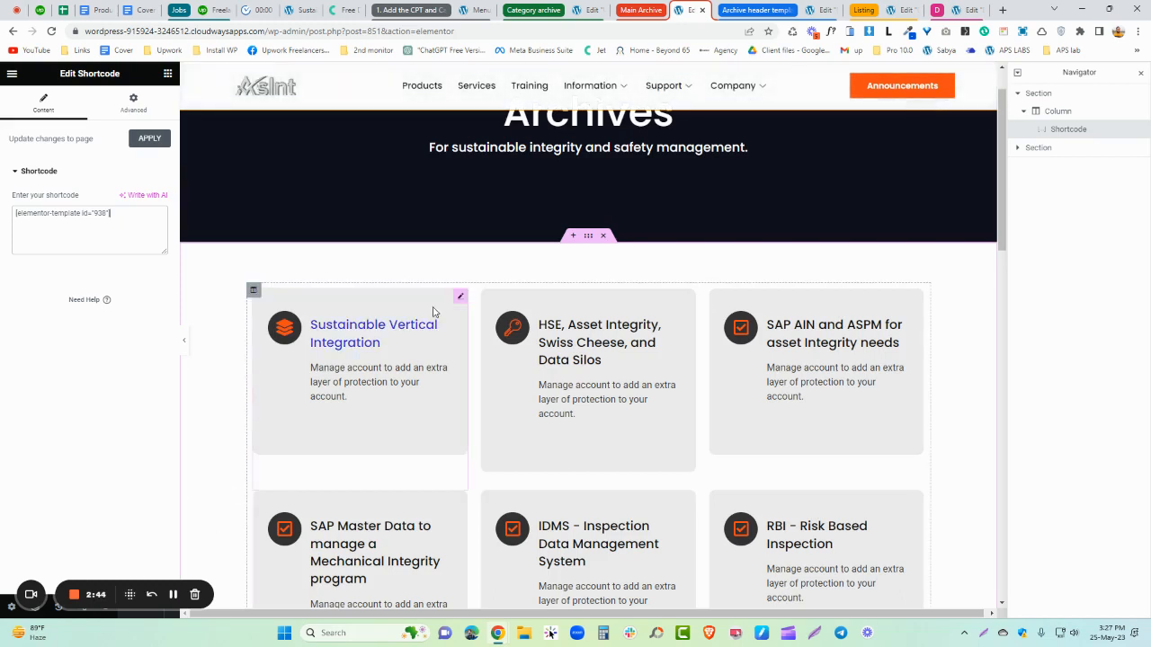
left_click(460, 300)
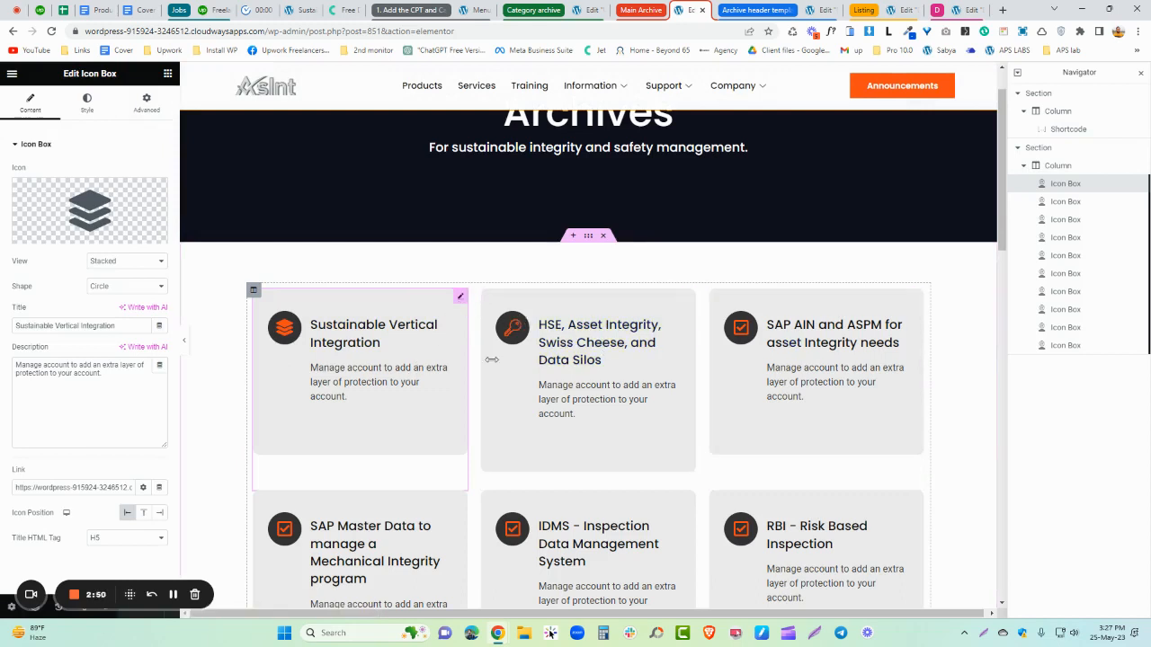
scroll(423, 260, "down", 2)
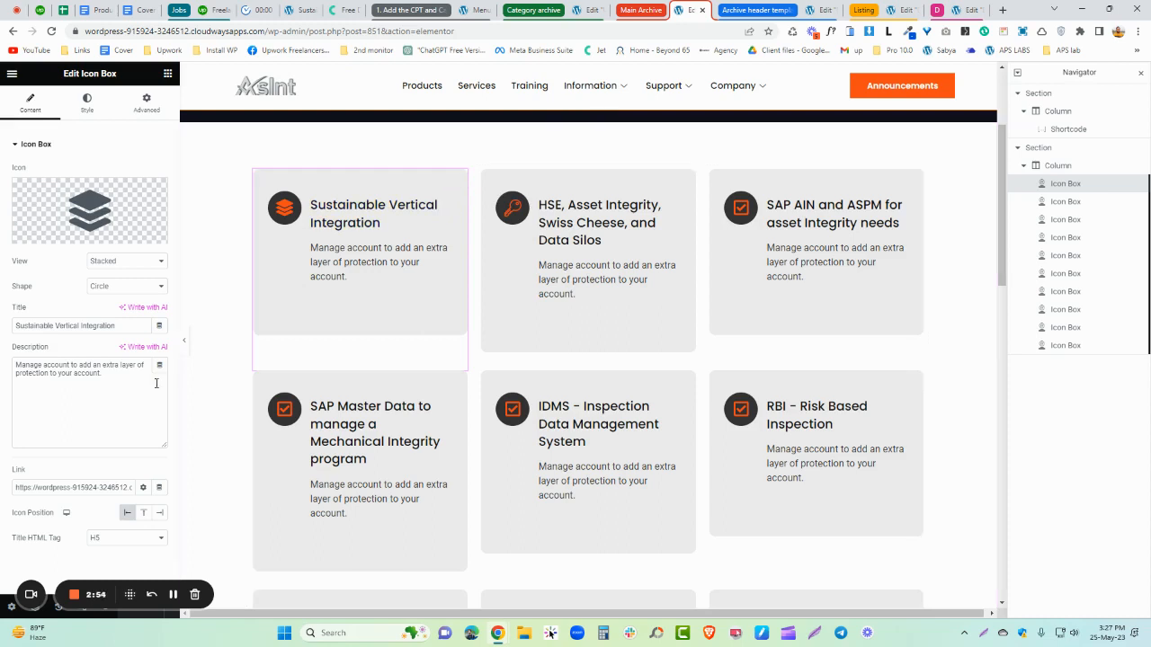
triple_click(96, 490)
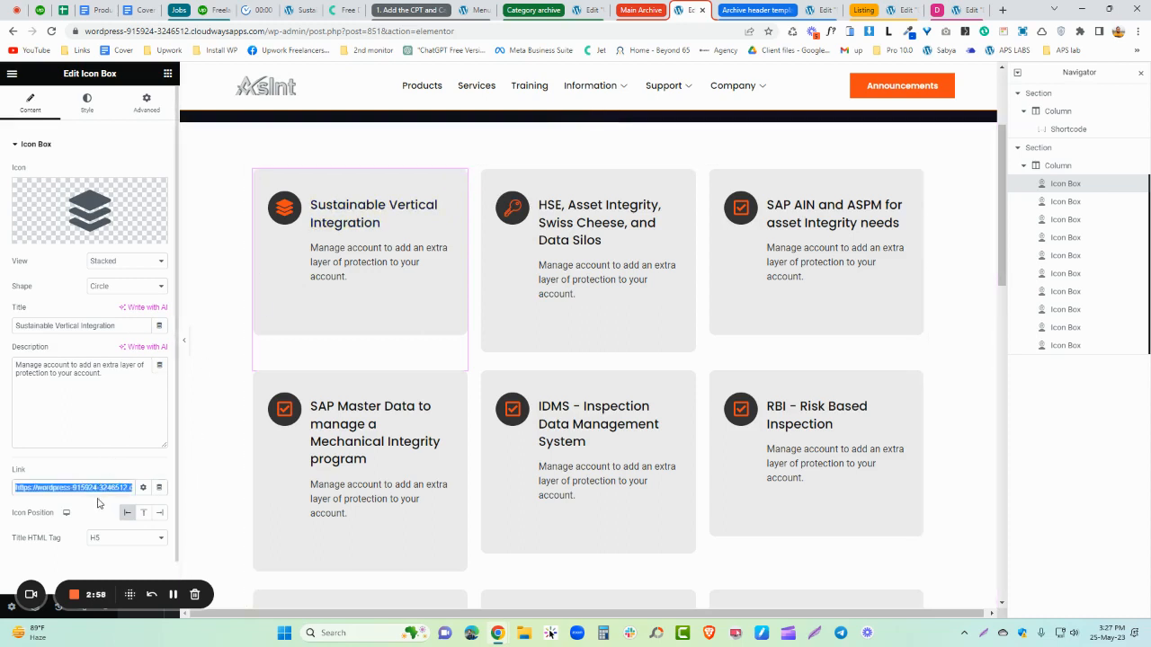
left_click(80, 491)
scroll(509, 396, "down", 5)
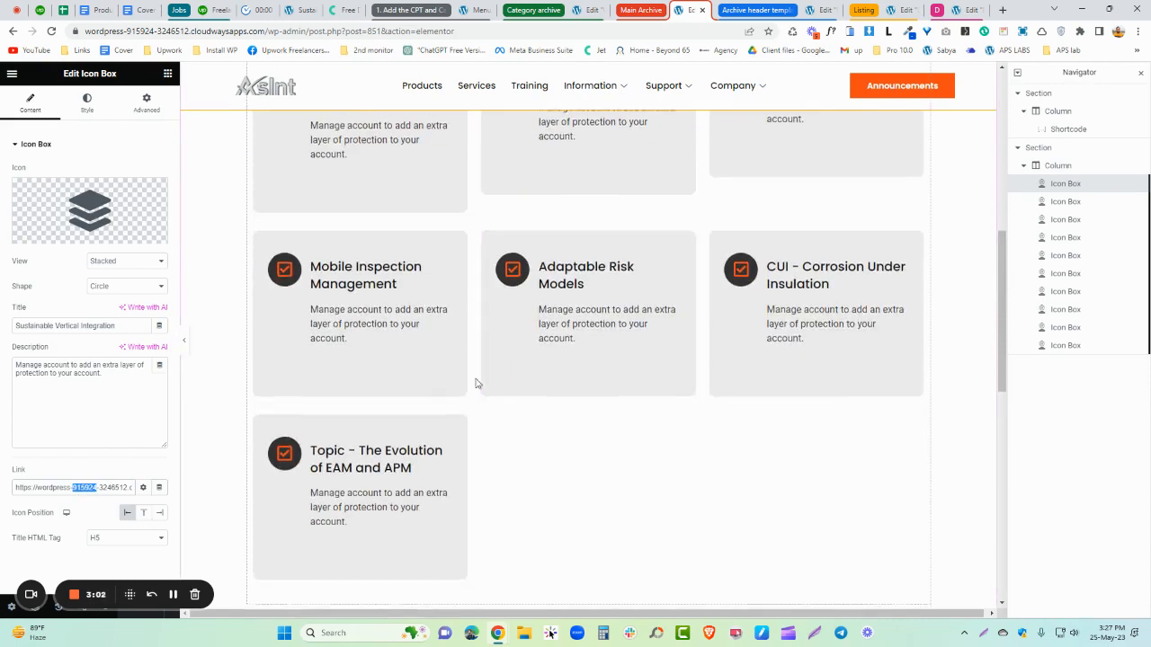
scroll(491, 339, "up", 7)
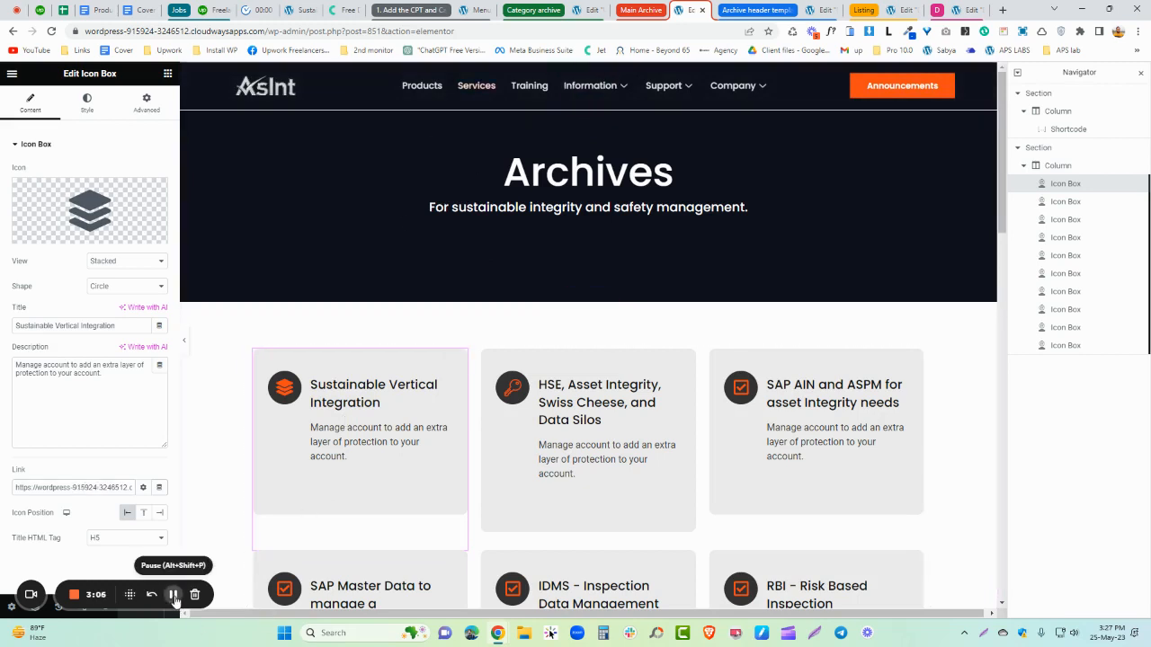
left_click(173, 594)
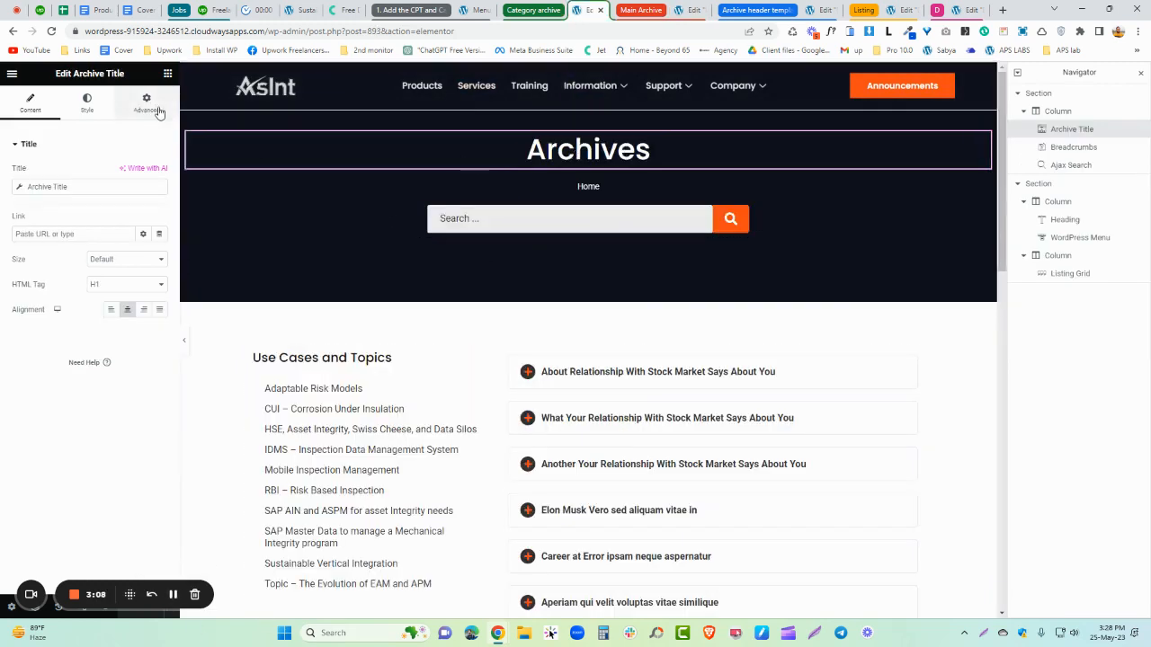
Step: In the Category archive template, inspect the settings of the Breadcrumbs, WordPress Menu and Listing Grid widgets
left_click(629, 188)
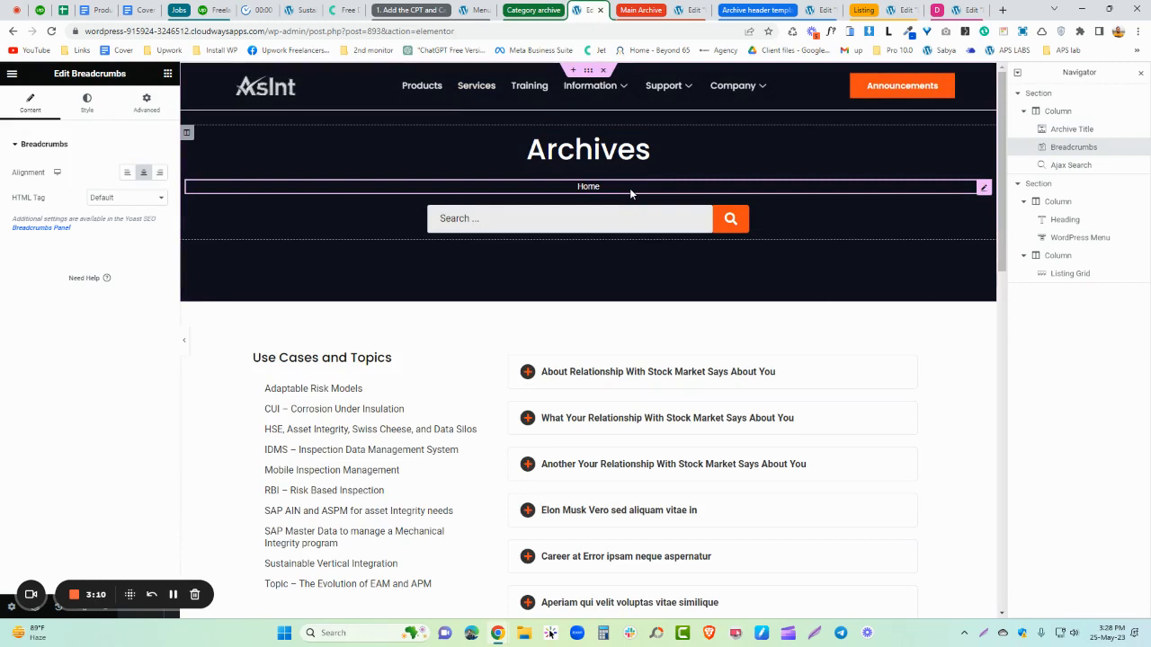
scroll(504, 322, "down", 1)
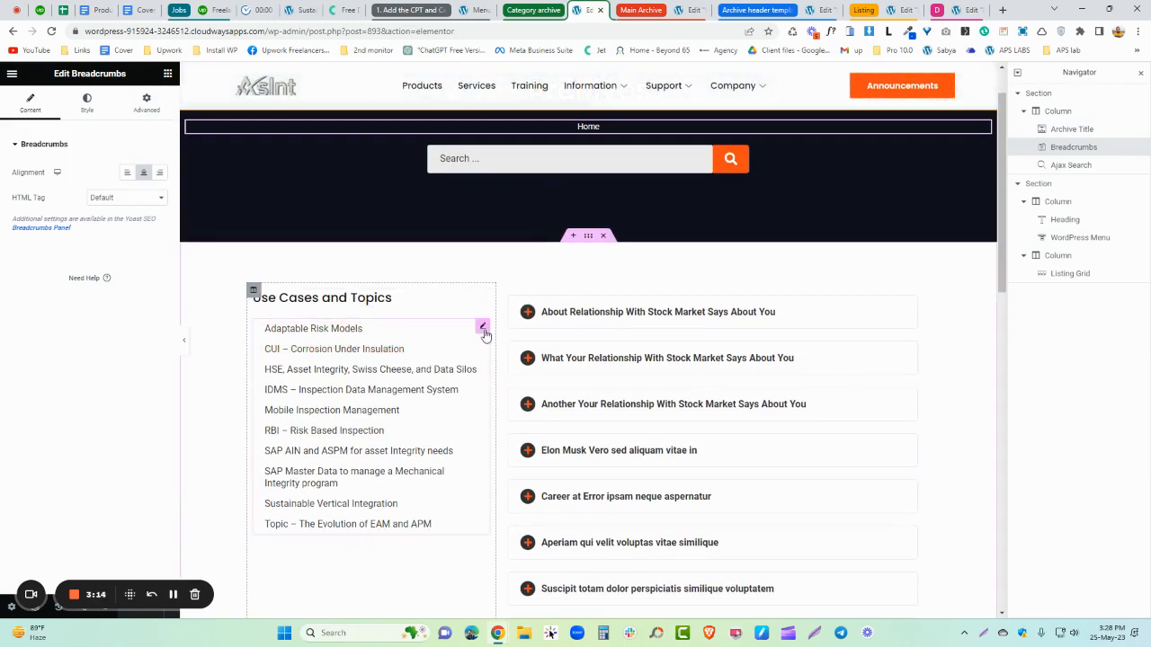
left_click(484, 329)
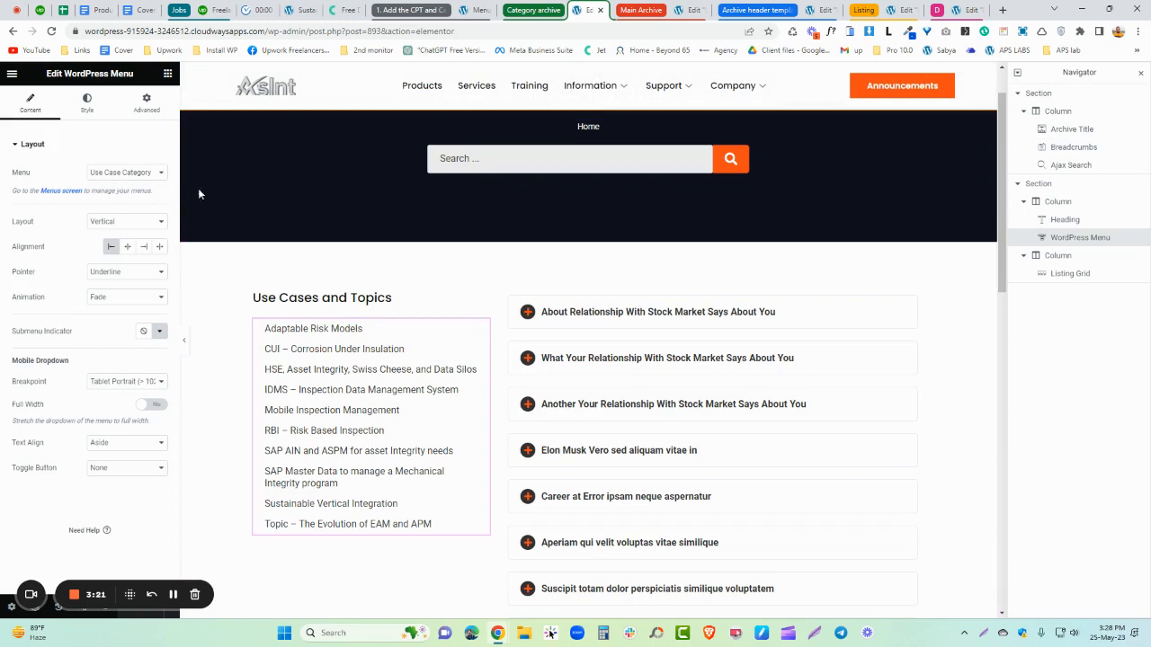
left_click(916, 298)
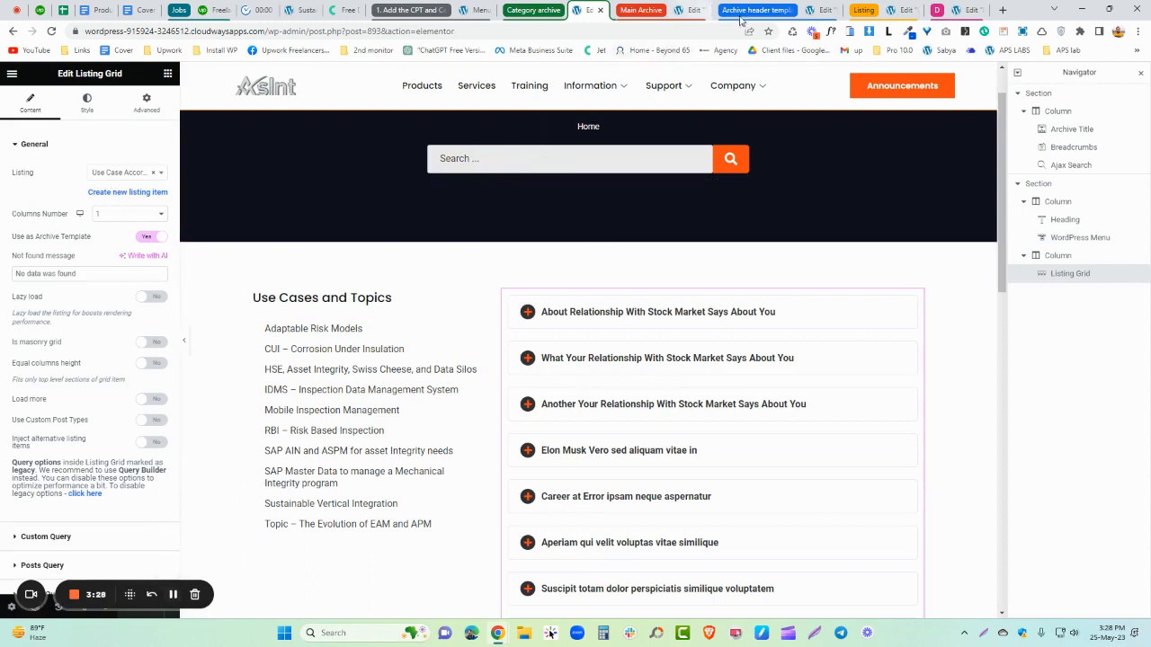
Step: In the listing template, examine the Classic Accordion item's label, editor content type and content custom field, keeping Use Cases Description as the field
left_click(896, 10)
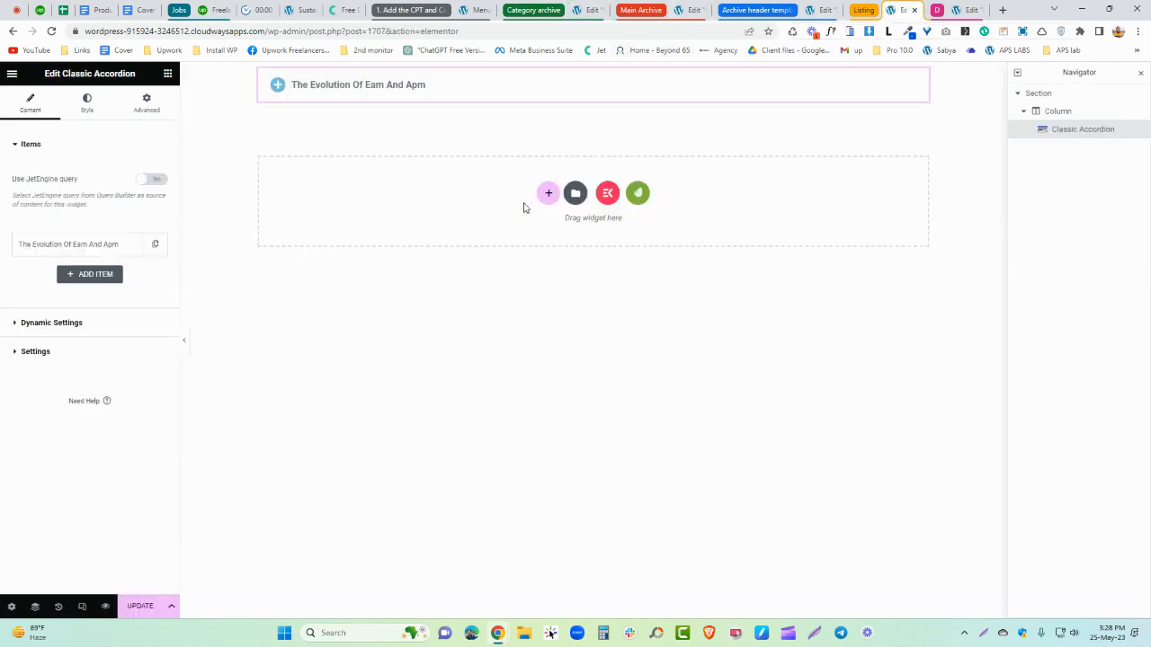
left_click(75, 252)
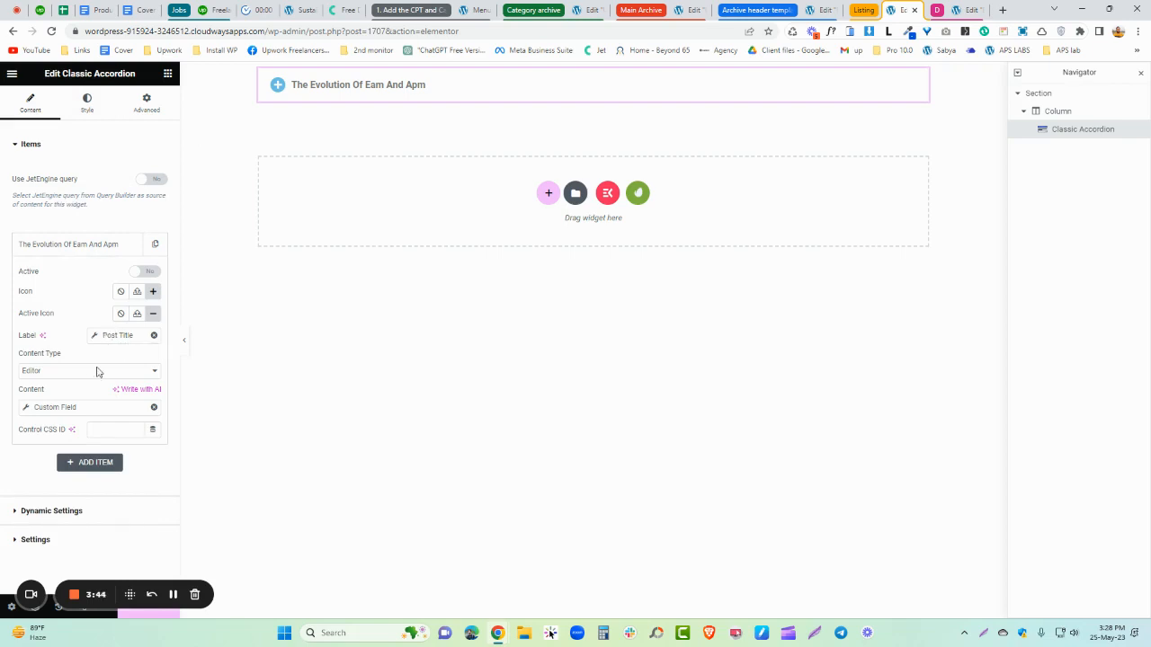
left_click(49, 371)
left_click(51, 373)
left_click(70, 407)
left_click(125, 467)
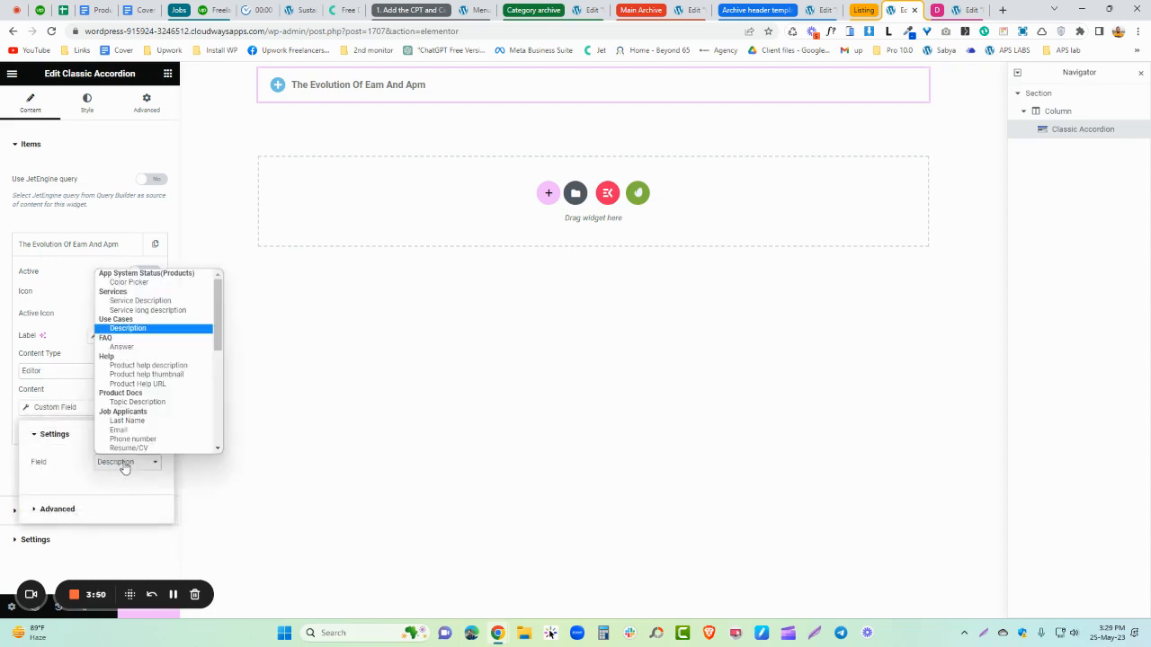
left_click(127, 329)
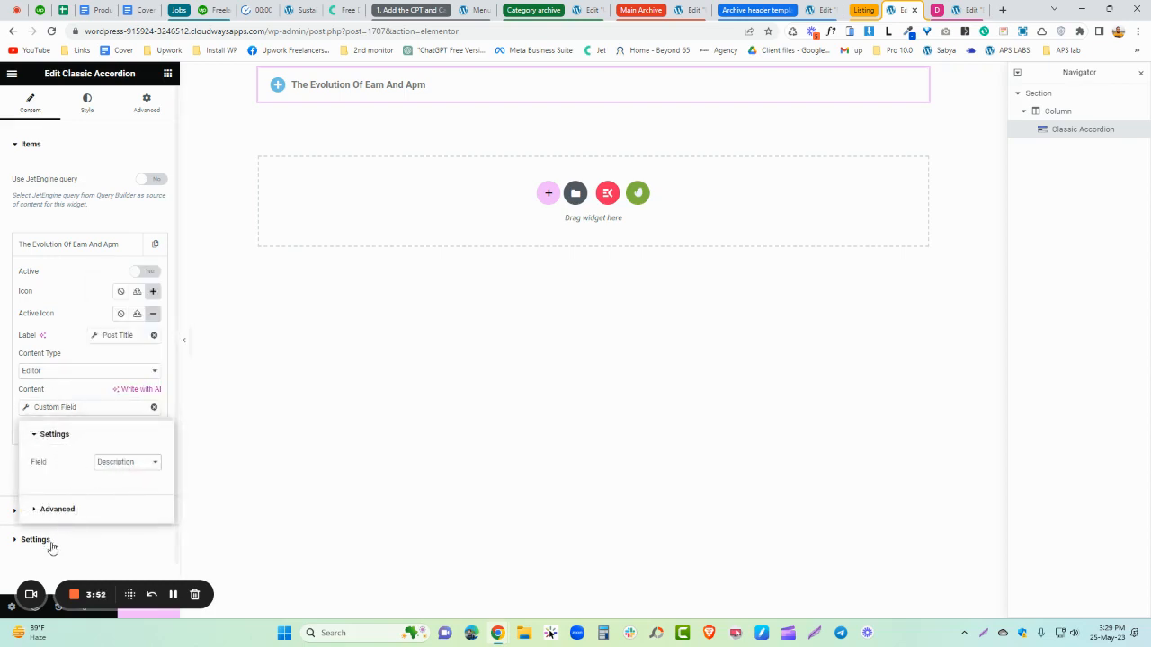
left_click(2, 561)
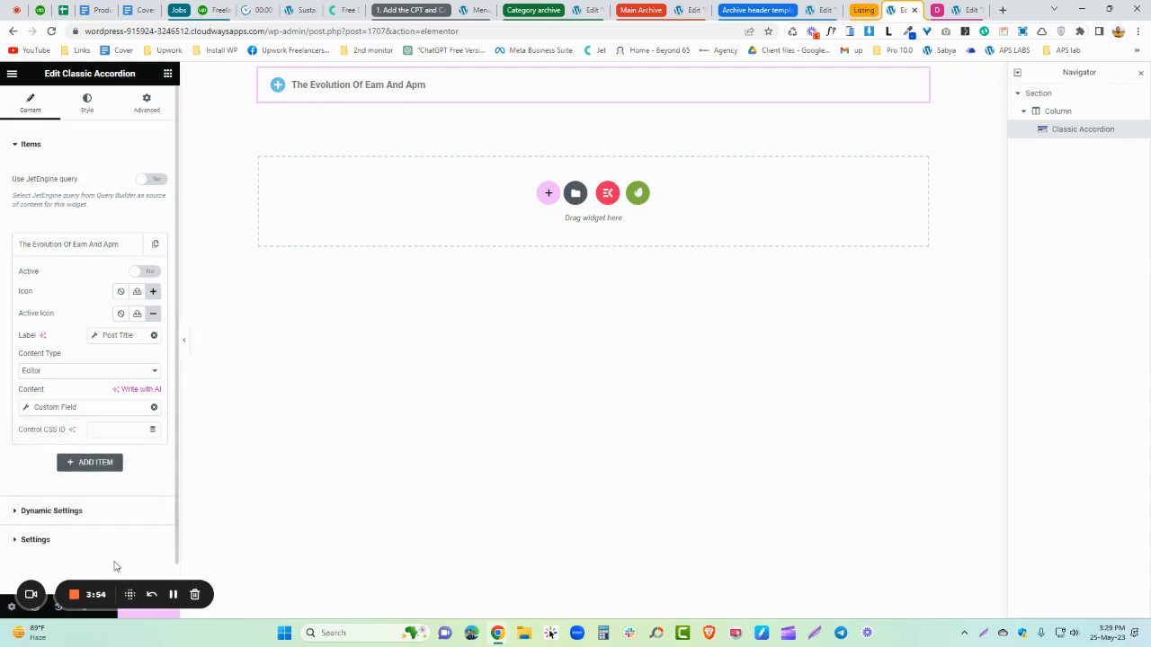
Step: Review the Classic Accordion's dynamic and general settings, and open the listing settings of the Demo listing template
left_click(65, 511)
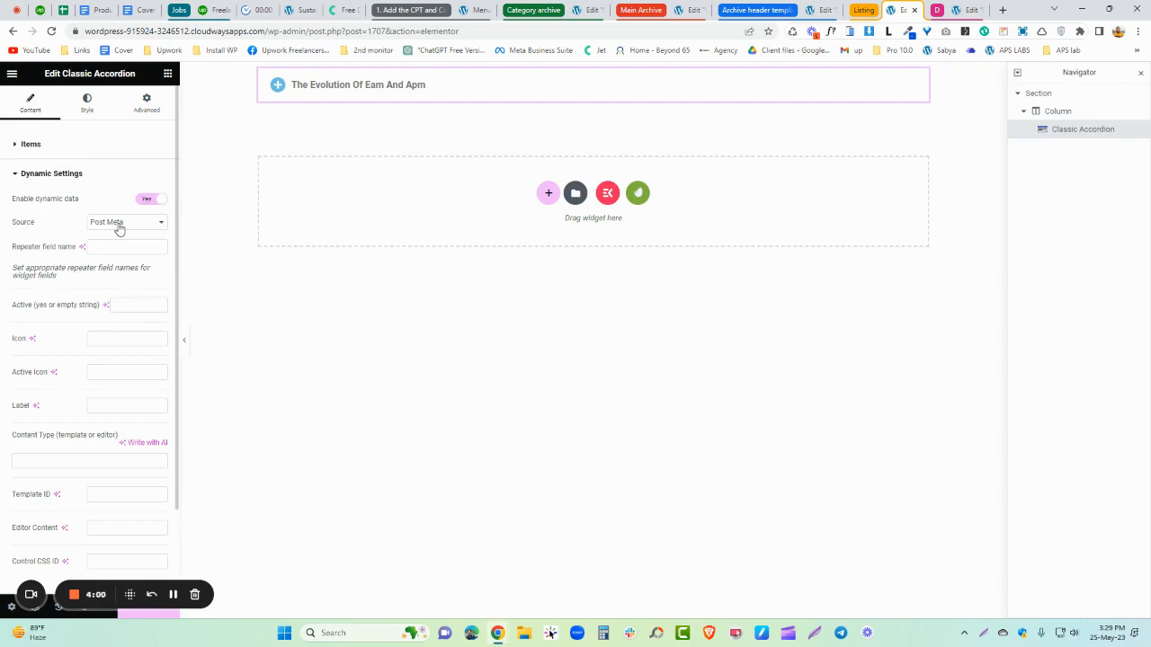
scroll(88, 389, "down", 2)
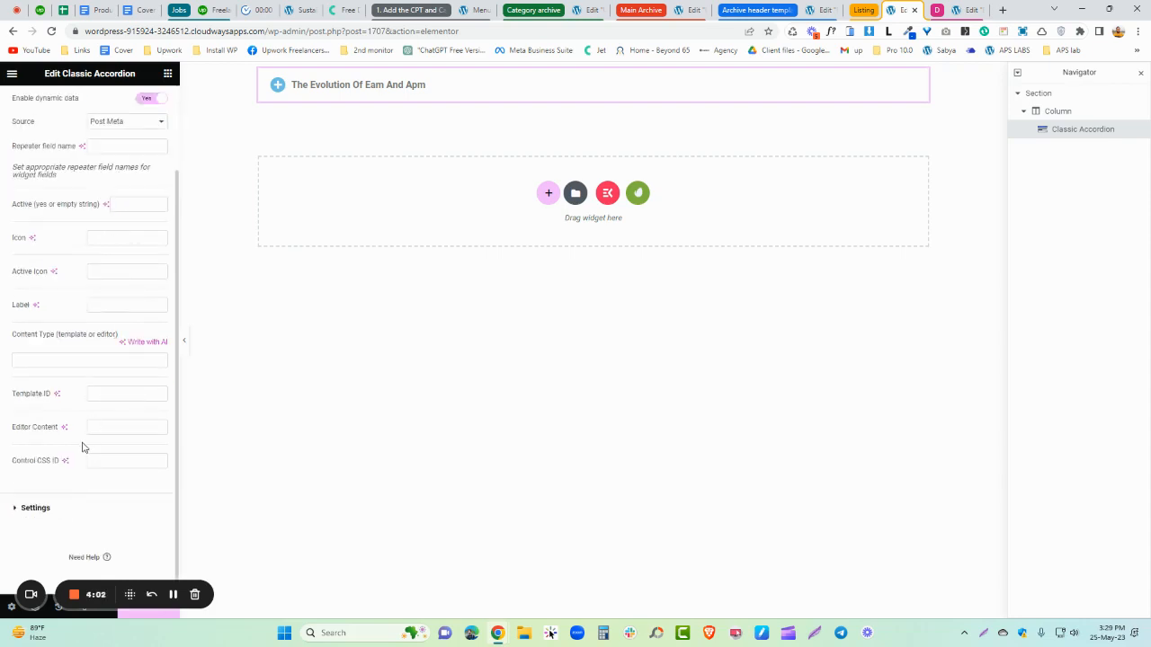
left_click(40, 511)
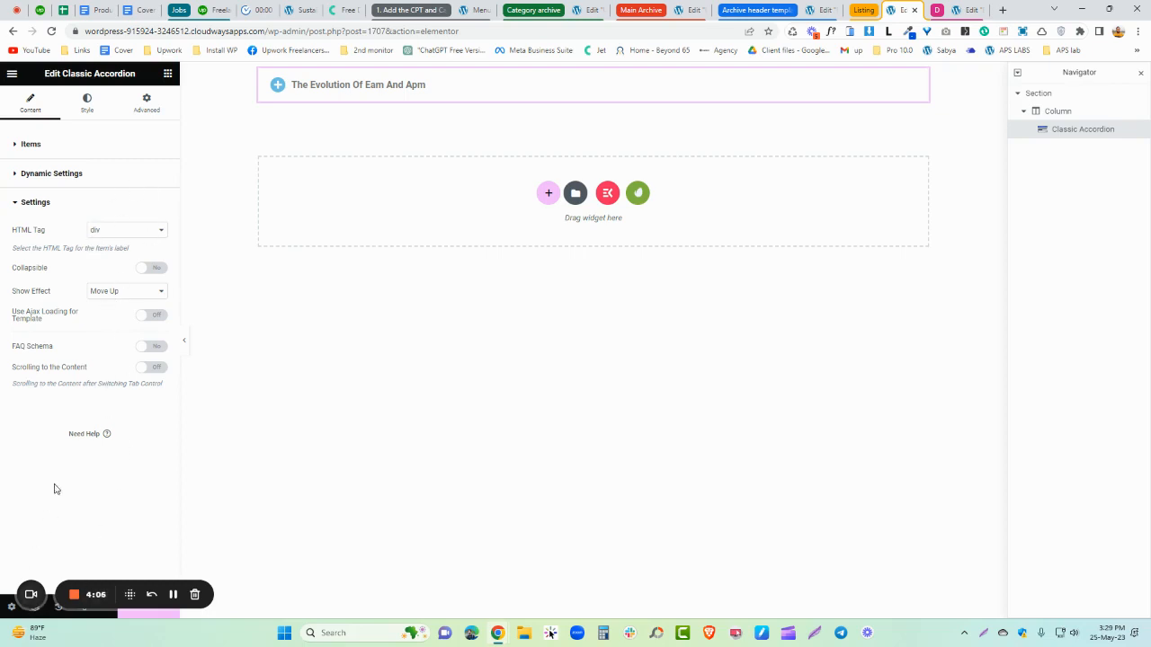
left_click(11, 607)
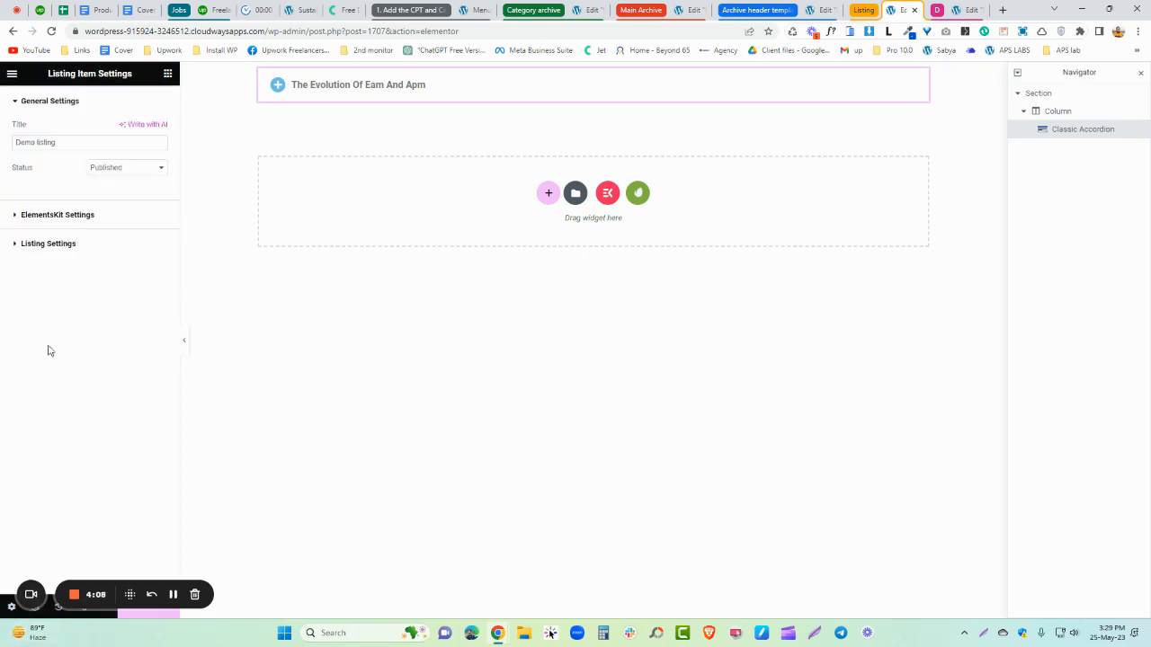
left_click(54, 246)
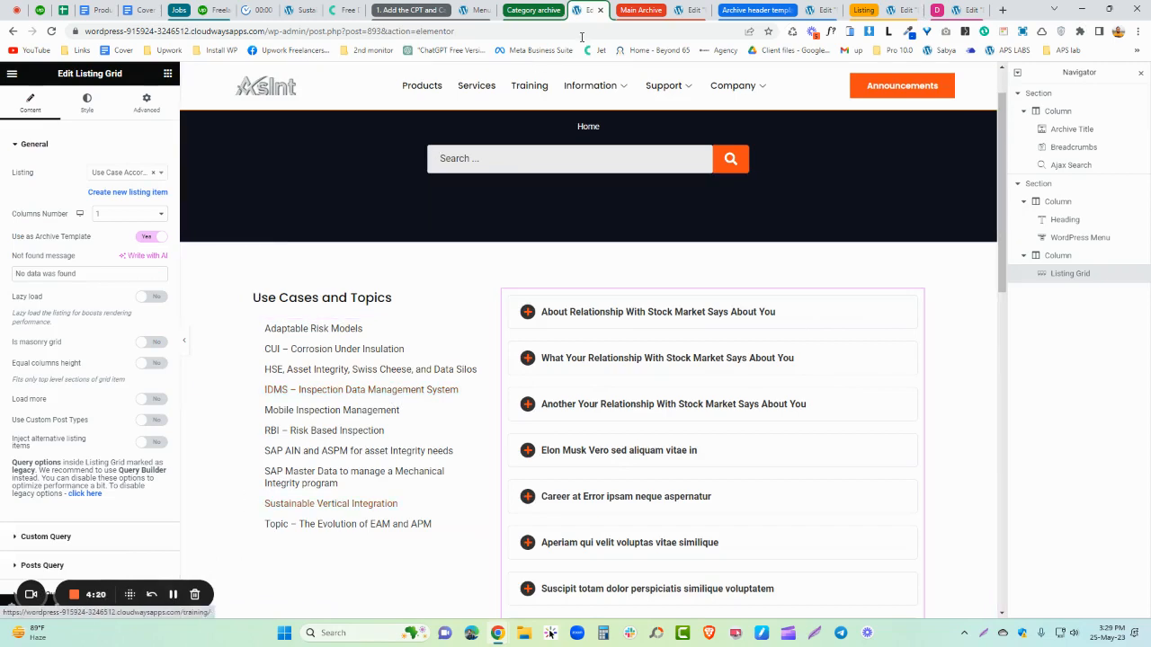
Step: Review the Yoast SEO breadcrumb settings for post types and taxonomies, including the Use Case Category option
left_click(688, 9)
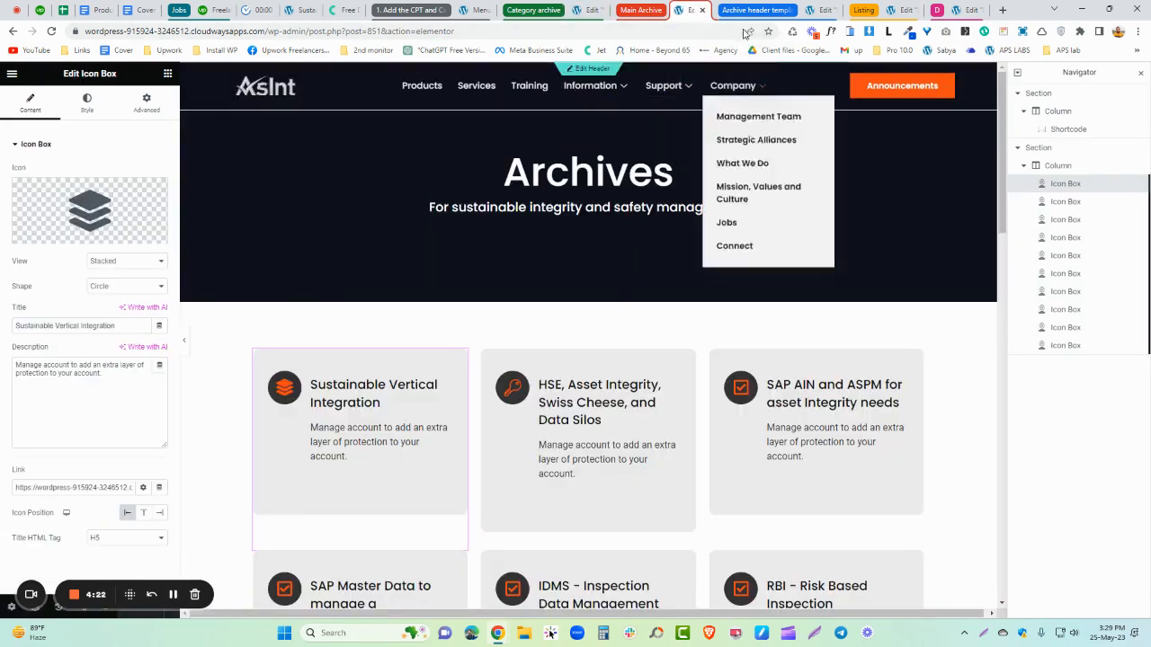
left_click(585, 9)
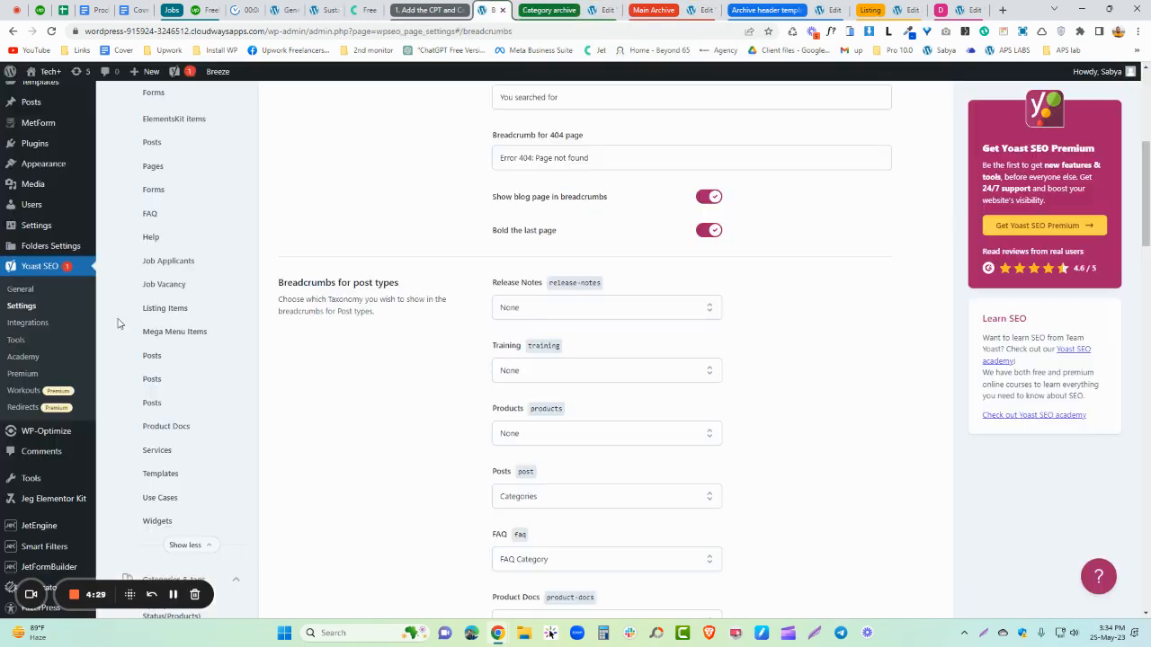
scroll(239, 364, "down", 5)
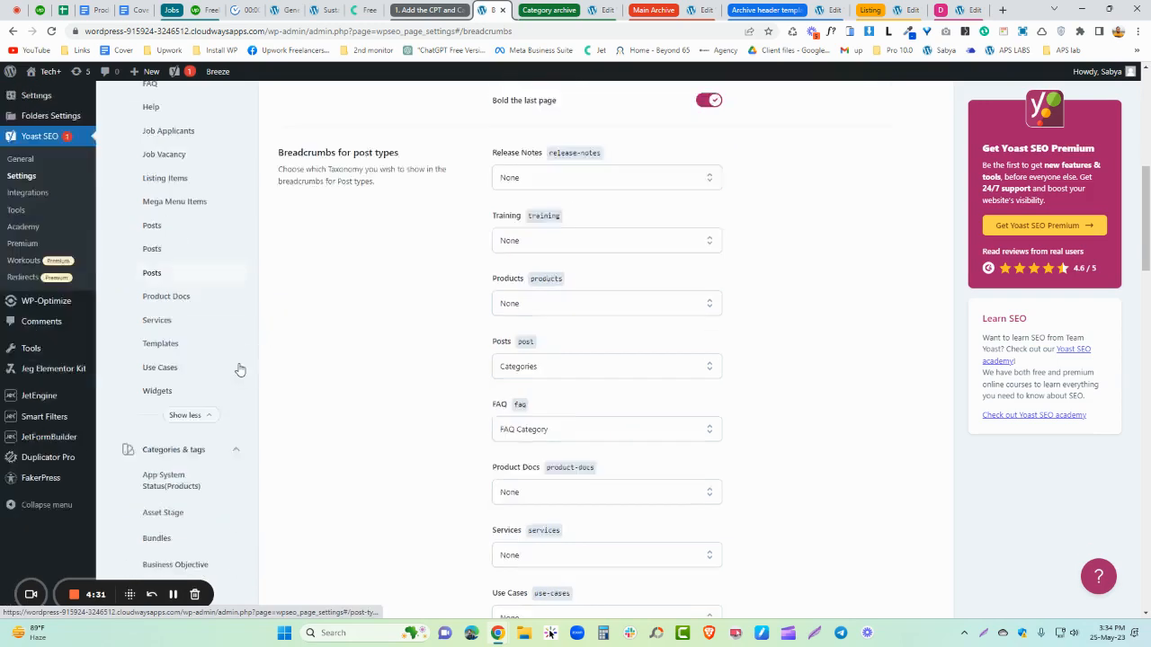
scroll(189, 310, "down", 6)
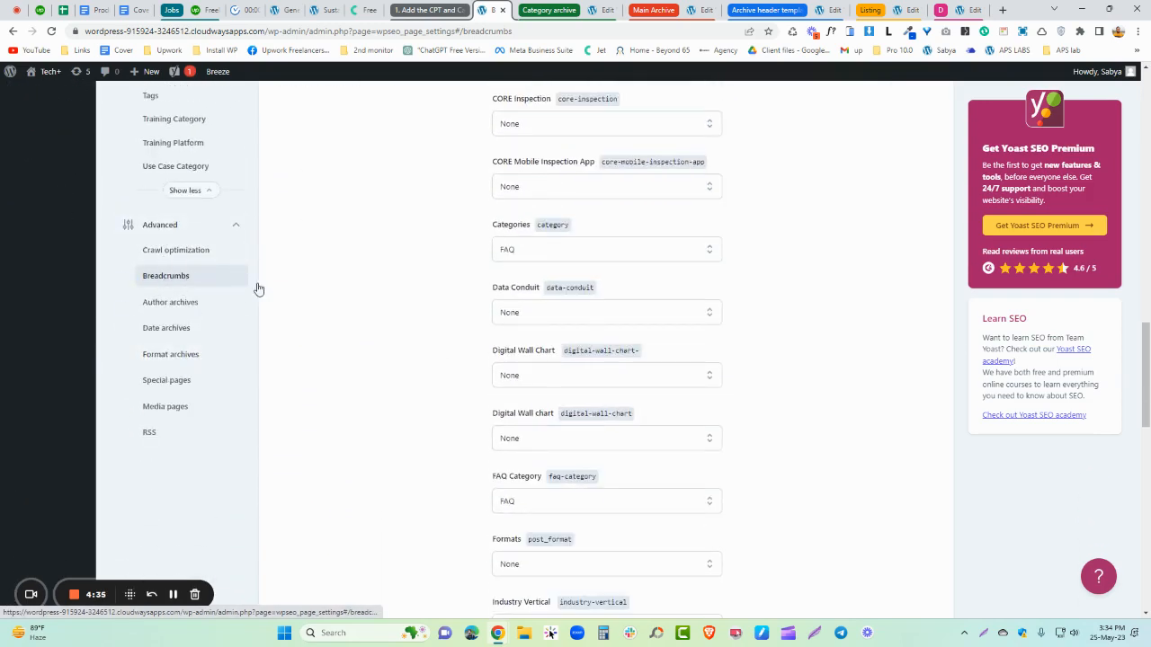
scroll(437, 295, "up", 1)
scroll(436, 294, "up", 5)
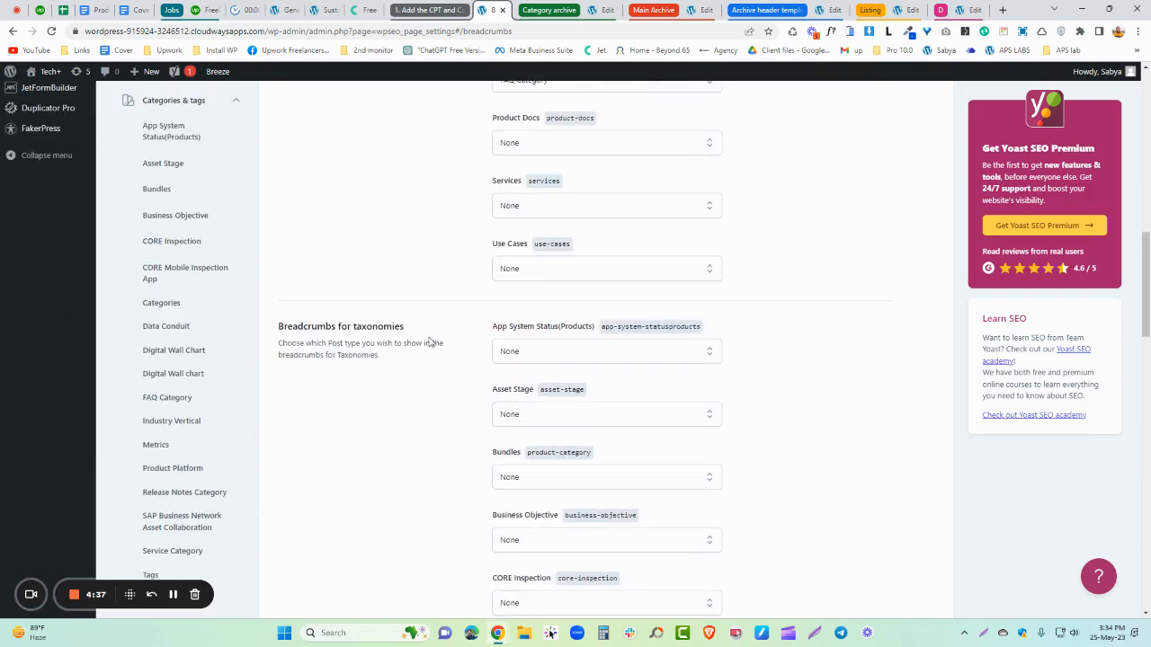
scroll(477, 341, "down", 3)
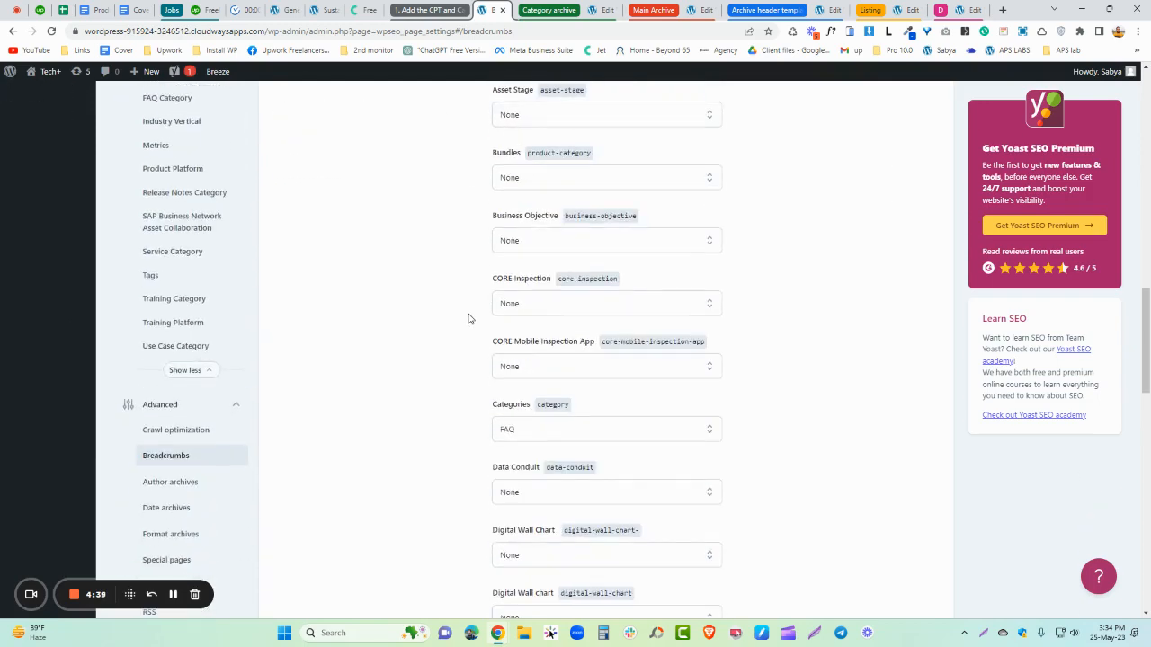
scroll(467, 318, "down", 2)
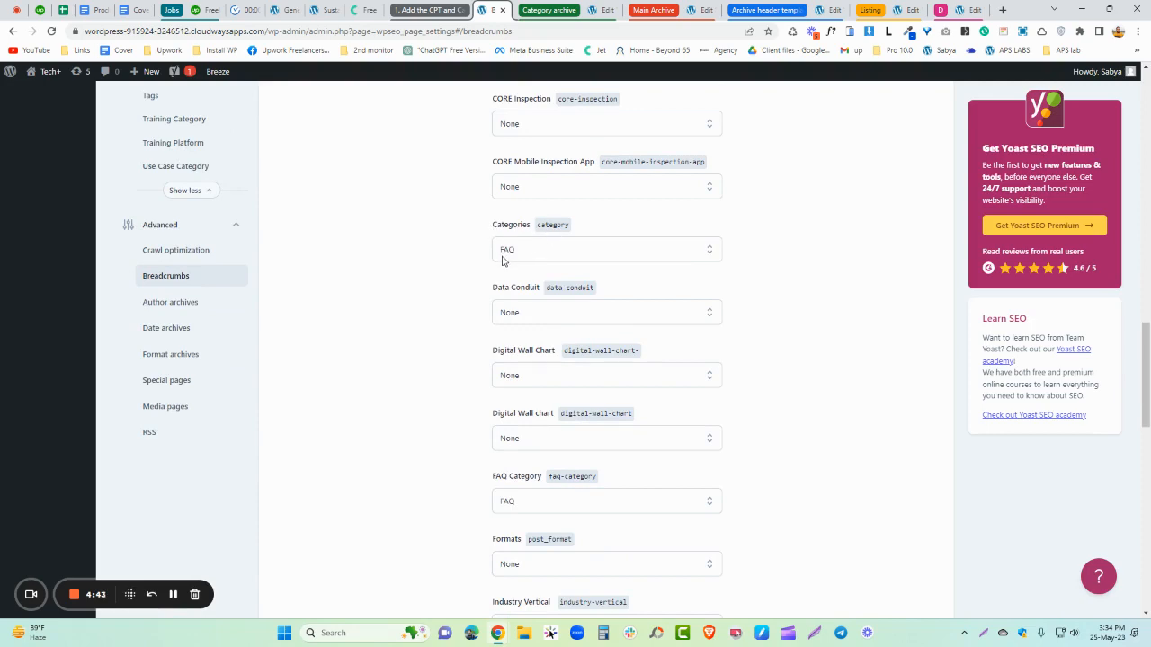
scroll(457, 342, "down", 10)
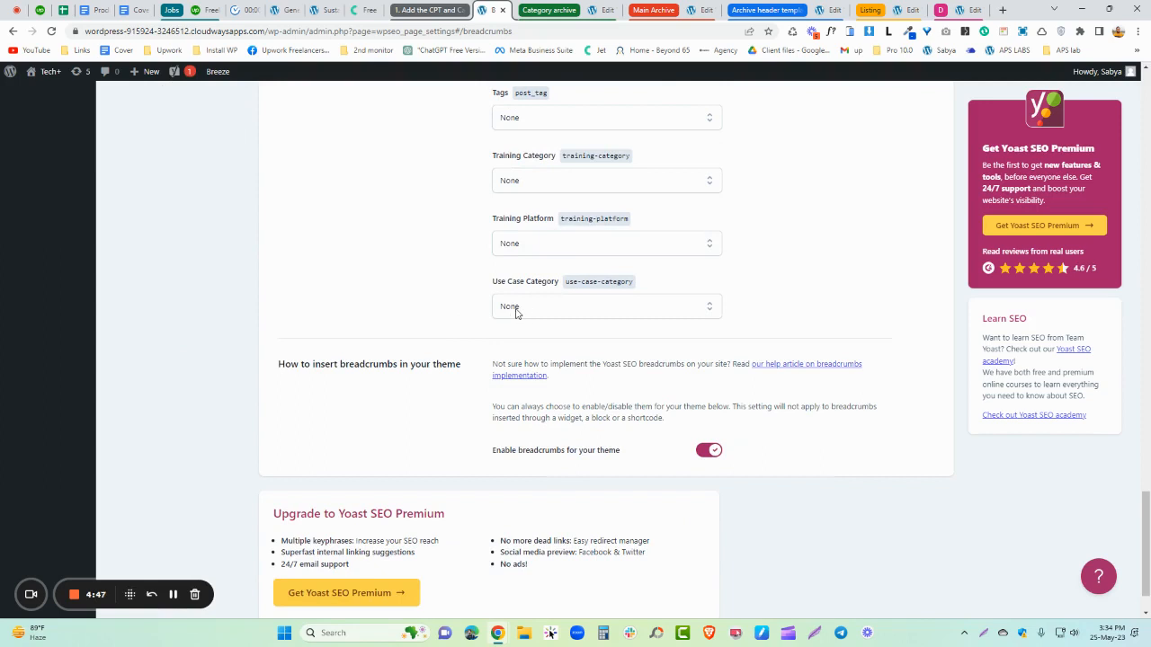
Step: Compare the breadcrumbs on the General Questions FAQ page with those on the Sustainable Vertical Integration category page
left_click(286, 10)
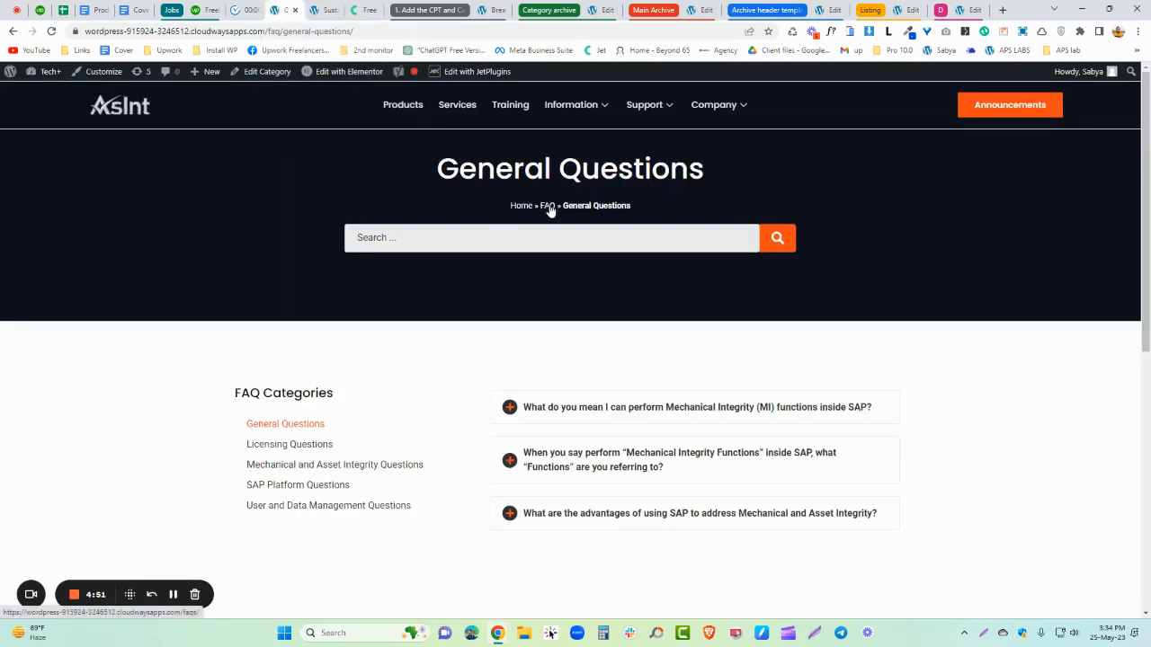
left_click(322, 10)
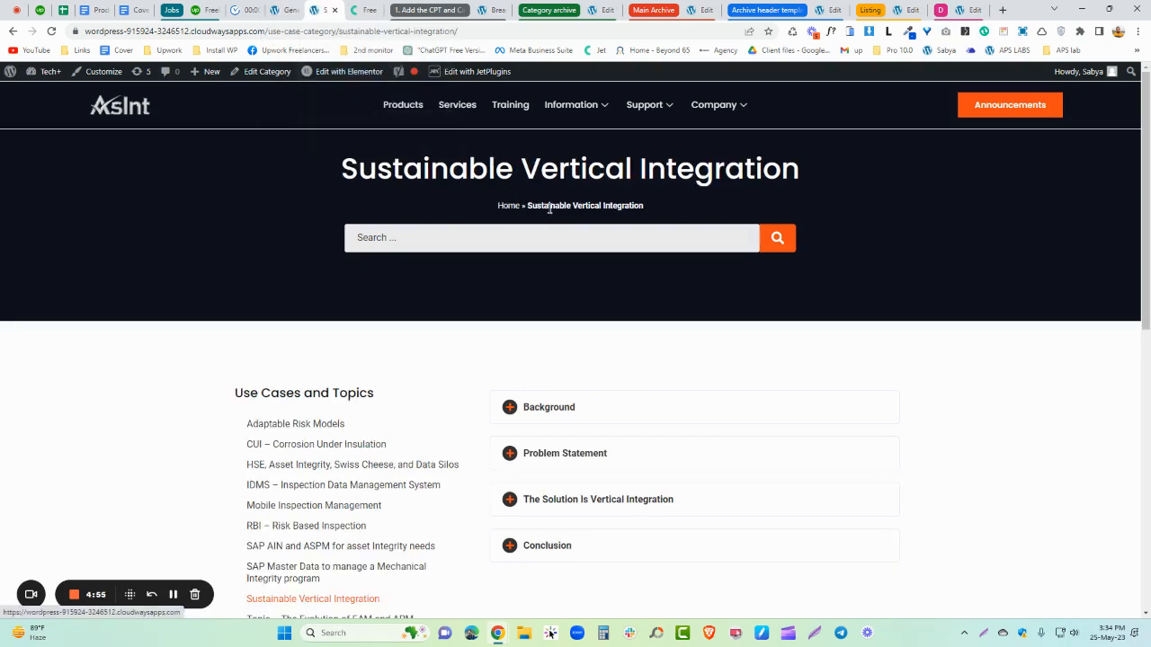
left_click_drag(394, 171, 547, 172)
left_click(579, 176)
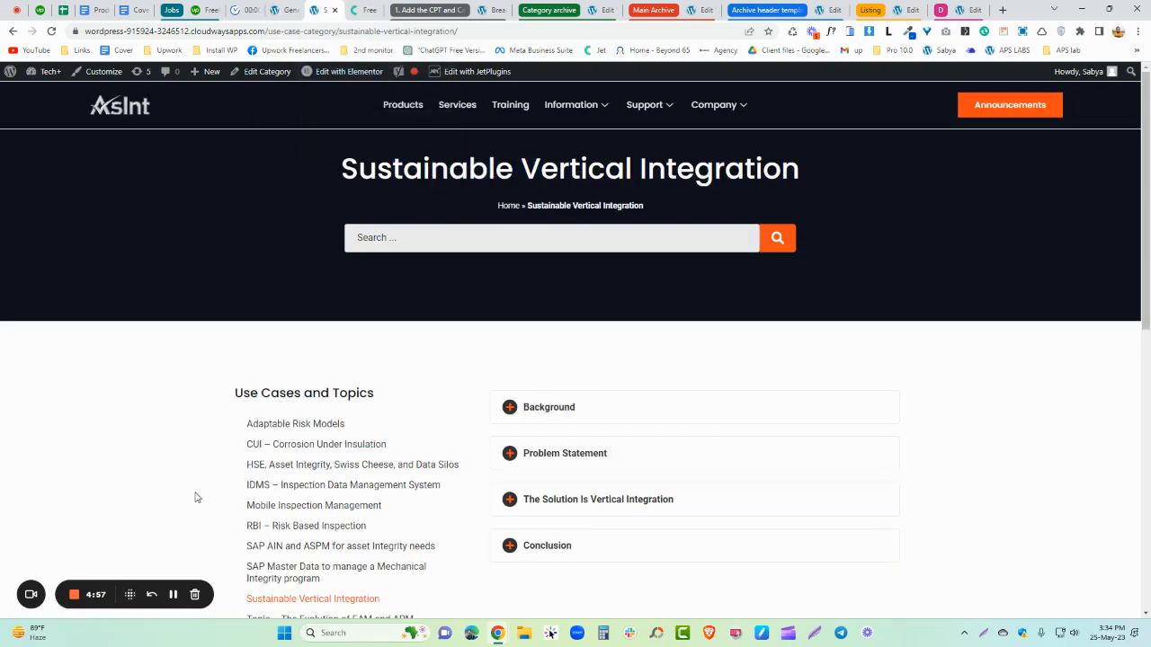